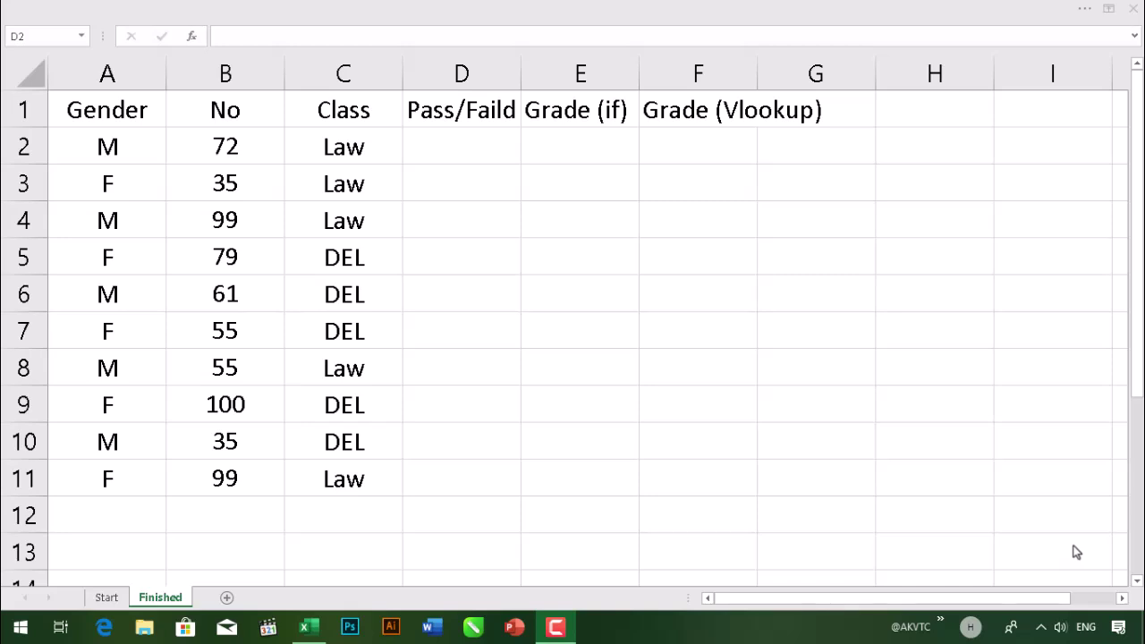
Enter =IF(B2>=60,"Pass","Faild") in D2 so the score 72 shows Pass
{"action": "left_click", "coordinate": [472, 156]}
{"action": "type", "text": "="}
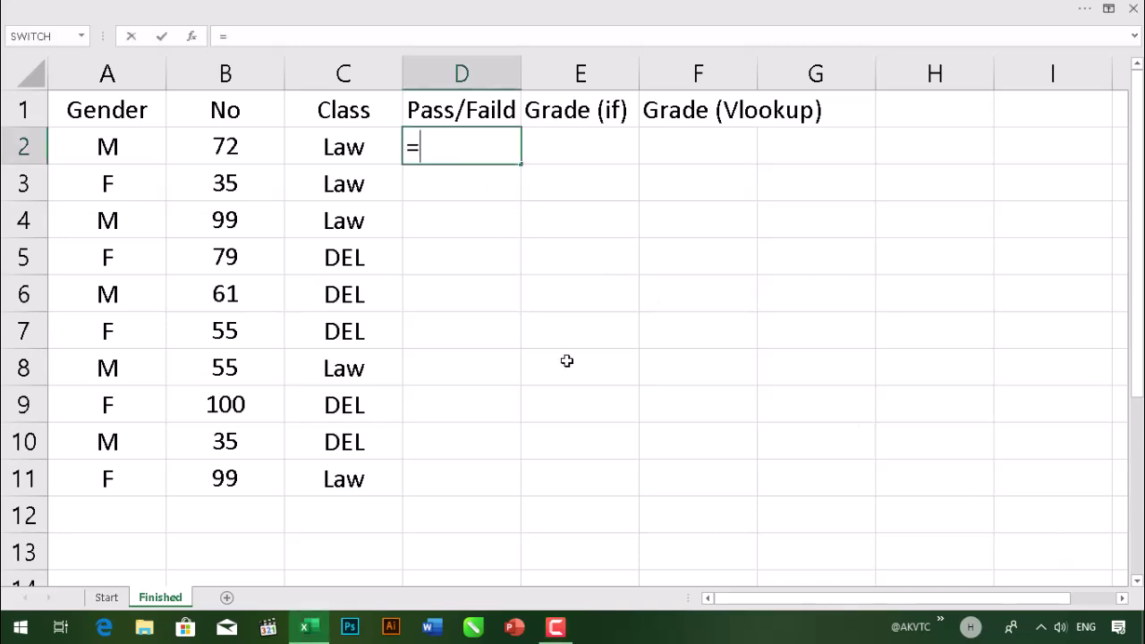
{"action": "type", "text": "if"}
{"action": "key", "text": "Tab"}
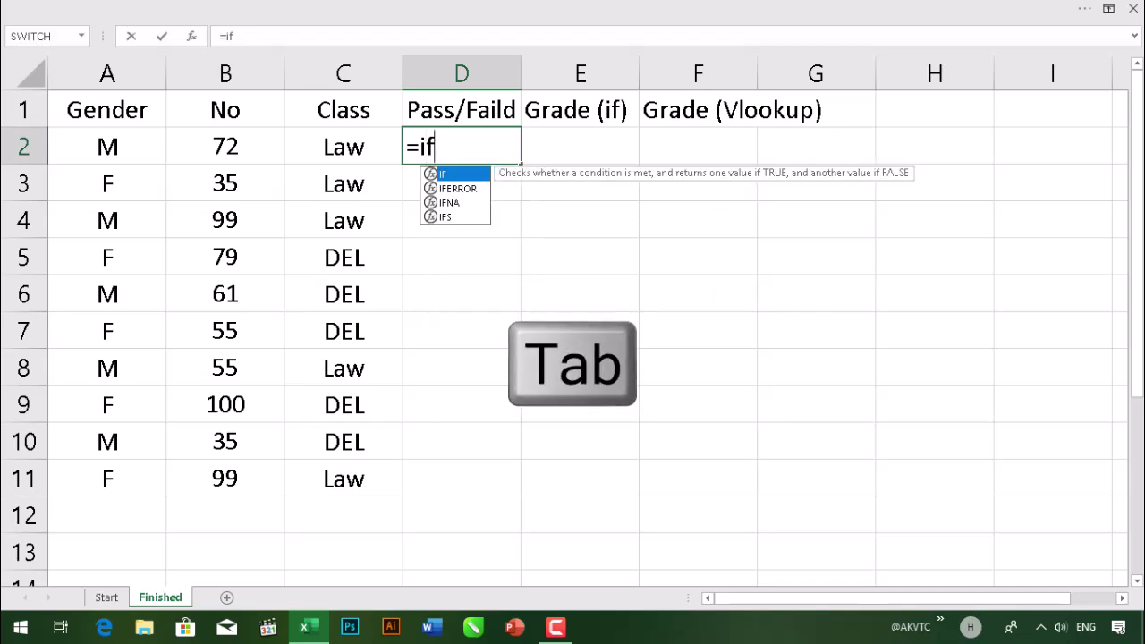
{"action": "key", "text": "Tab"}
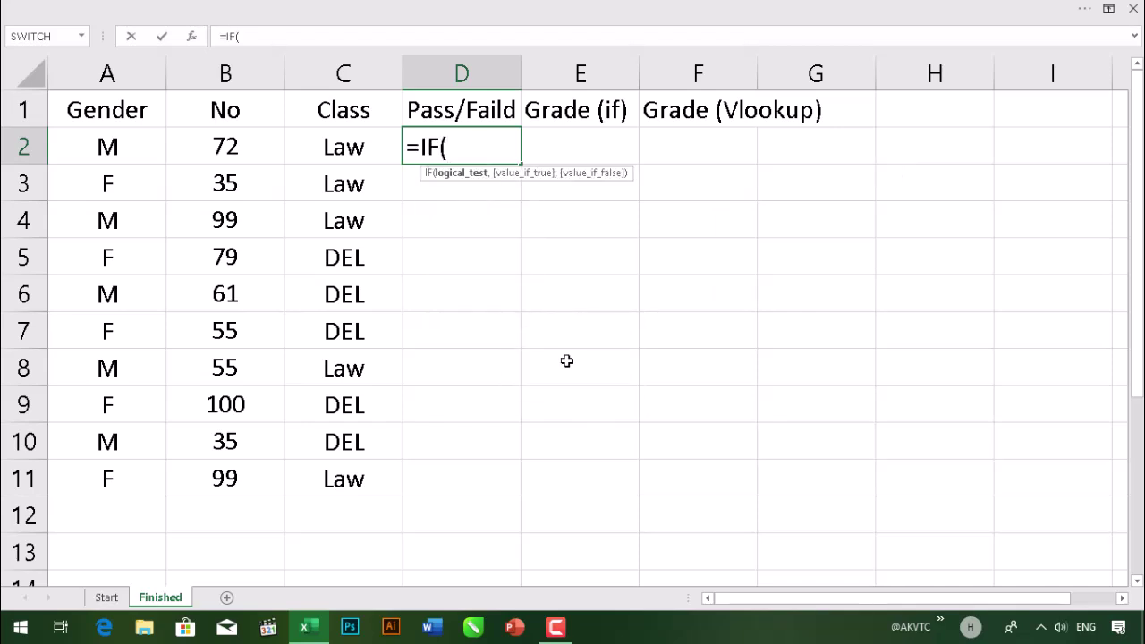
{"action": "left_click", "coordinate": [235, 147]}
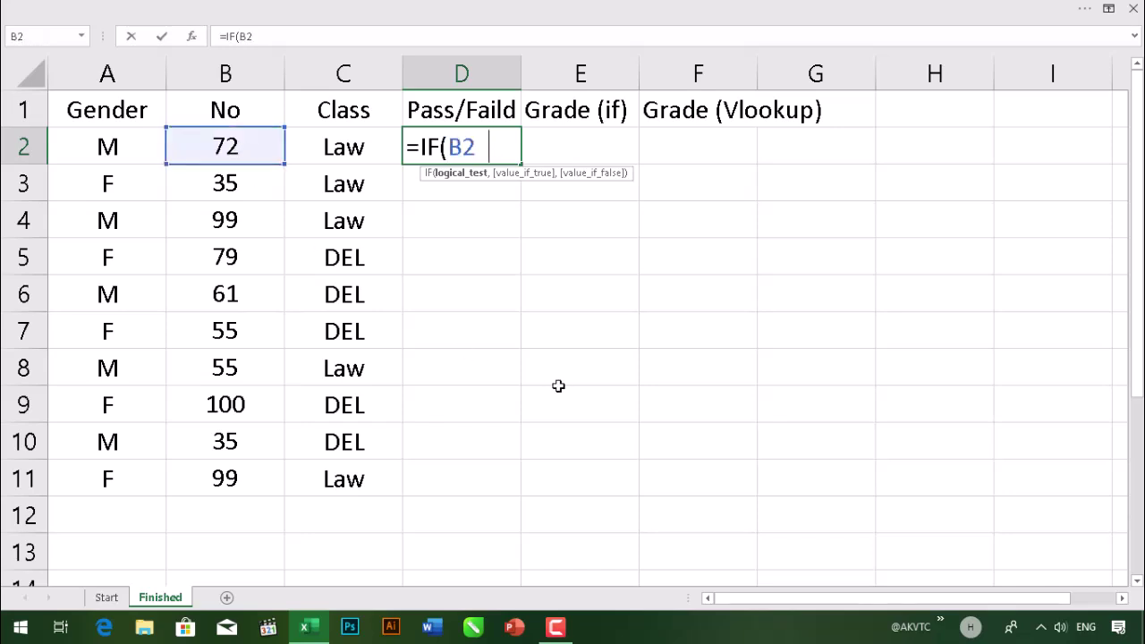
{"action": "type", "text": ">=60"}
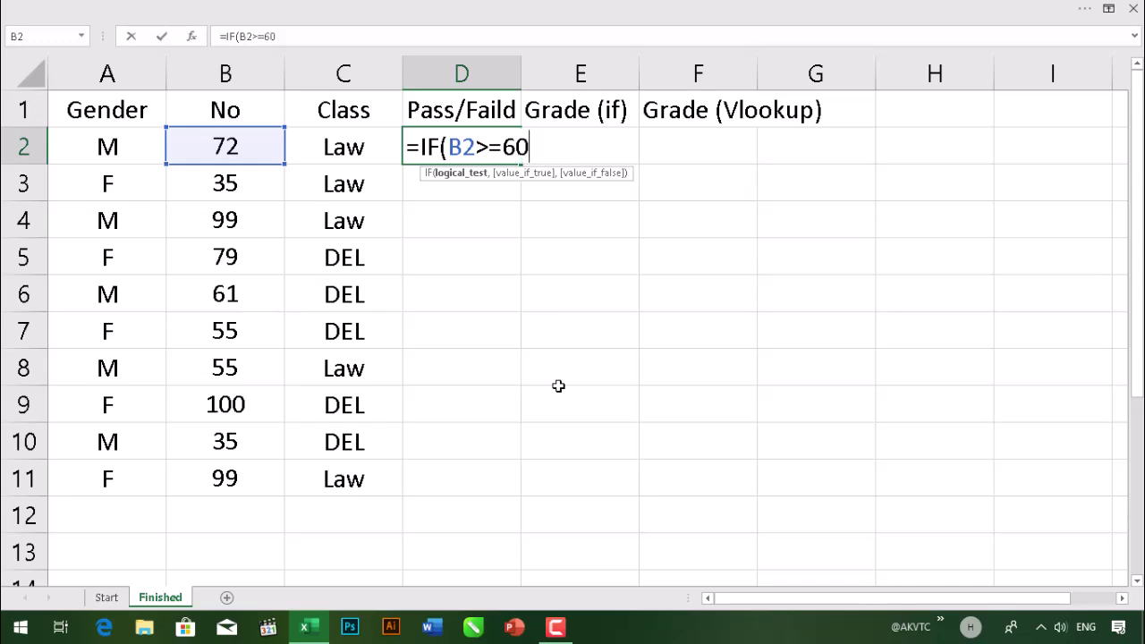
{"action": "type", "text": ","}
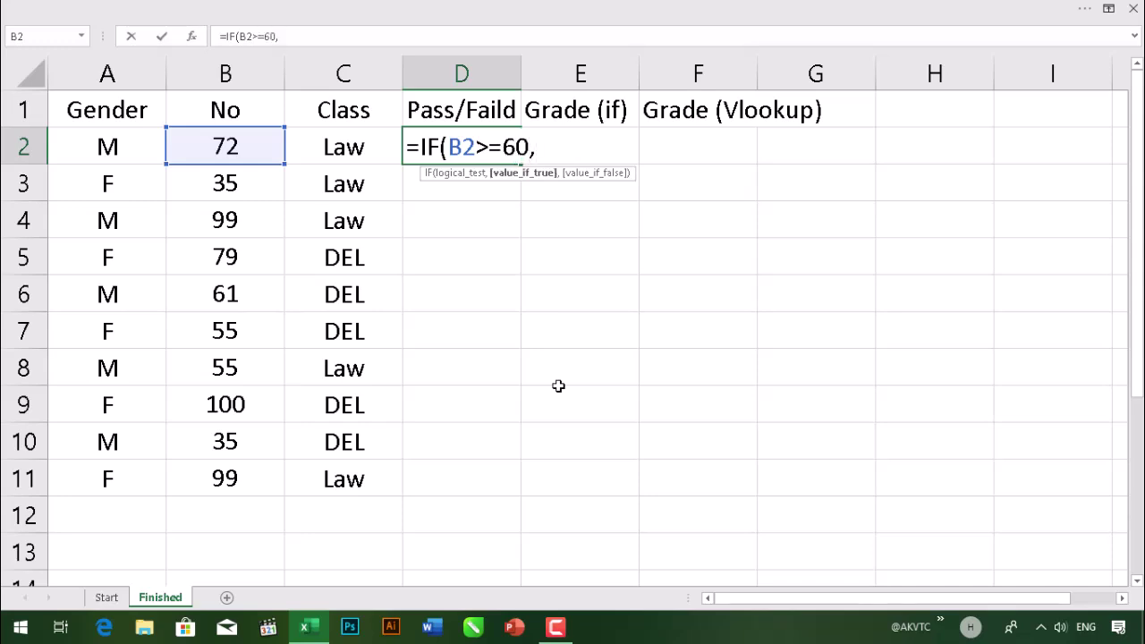
{"action": "type", "text": "\"F"}
{"action": "key", "text": "BackSpace"}
{"action": "type", "text": "Pa"}
{"action": "type", "text": "ss"}
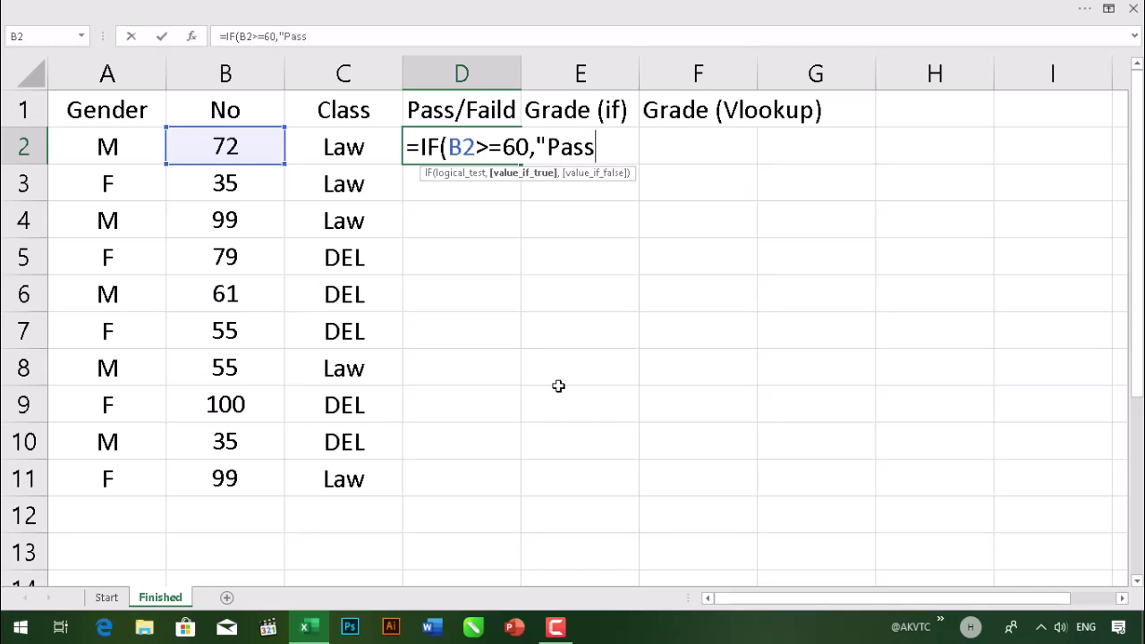
{"action": "type", "text": "\",\""}
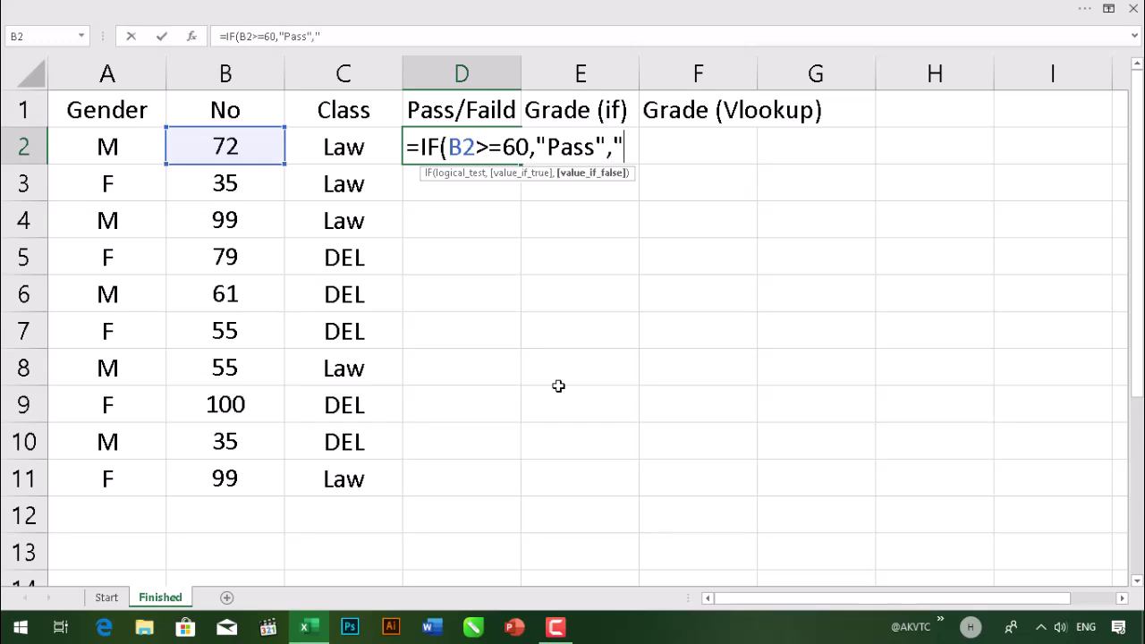
{"action": "type", "text": "Fa"}
{"action": "type", "text": "ild"}
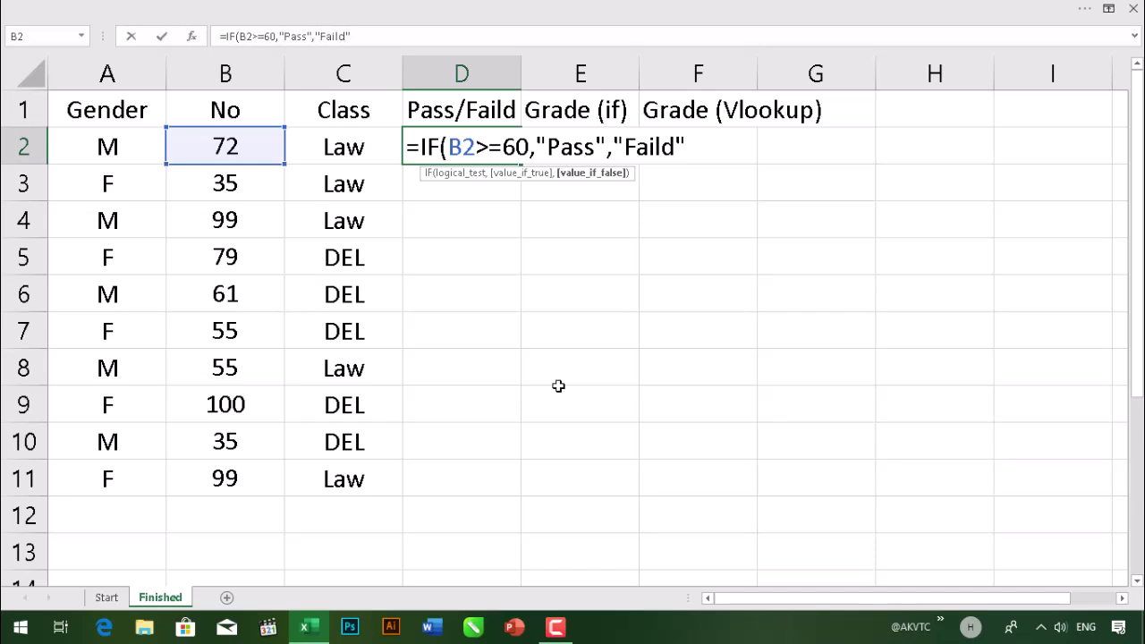
{"action": "type", "text": ")"}
{"action": "key", "text": "Return"}
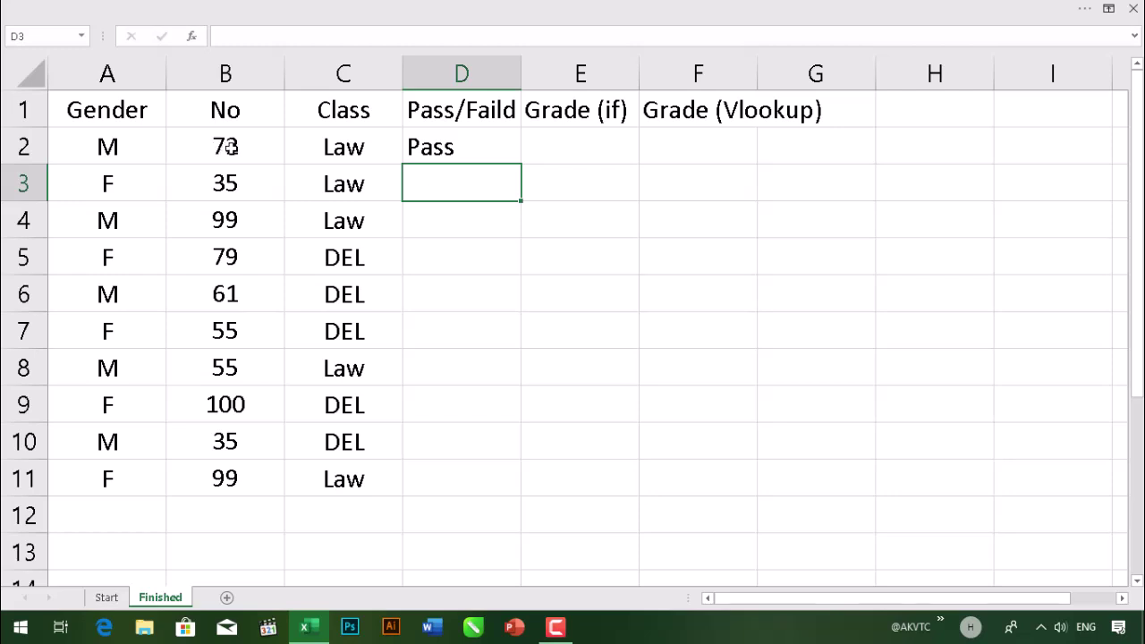
Copy D2's Pass/Faild formula down to D11 and note the failing scores in B3, B7, B8, B10
{"action": "left_click", "coordinate": [447, 146]}
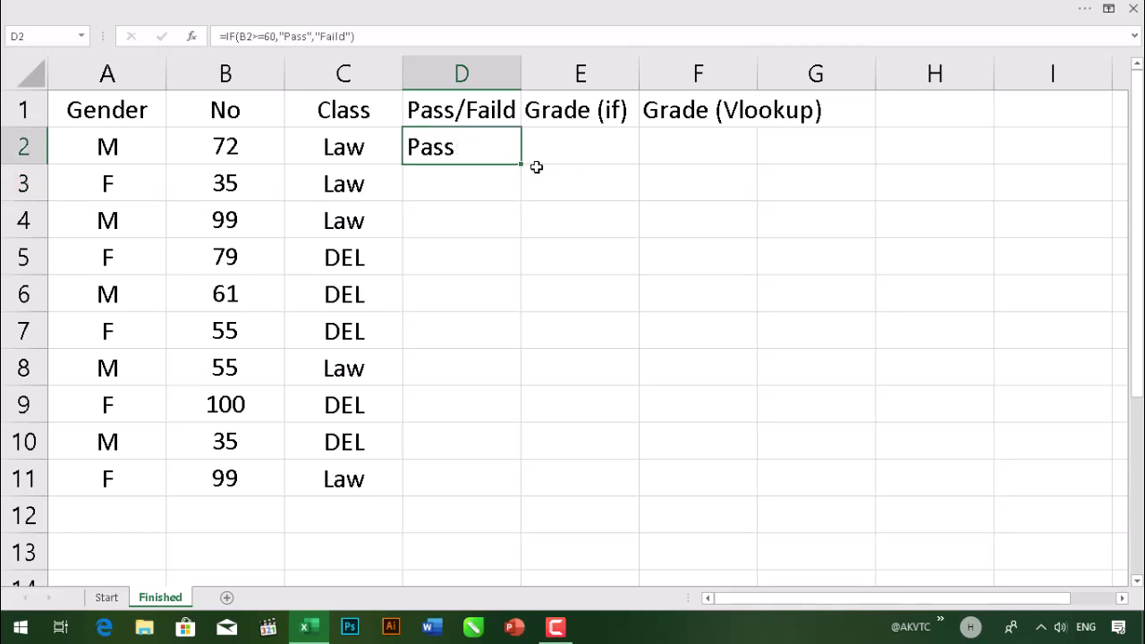
{"action": "left_click_drag", "start_coordinate": [521, 164], "coordinate": [491, 488]}
{"action": "left_click", "coordinate": [231, 188]}
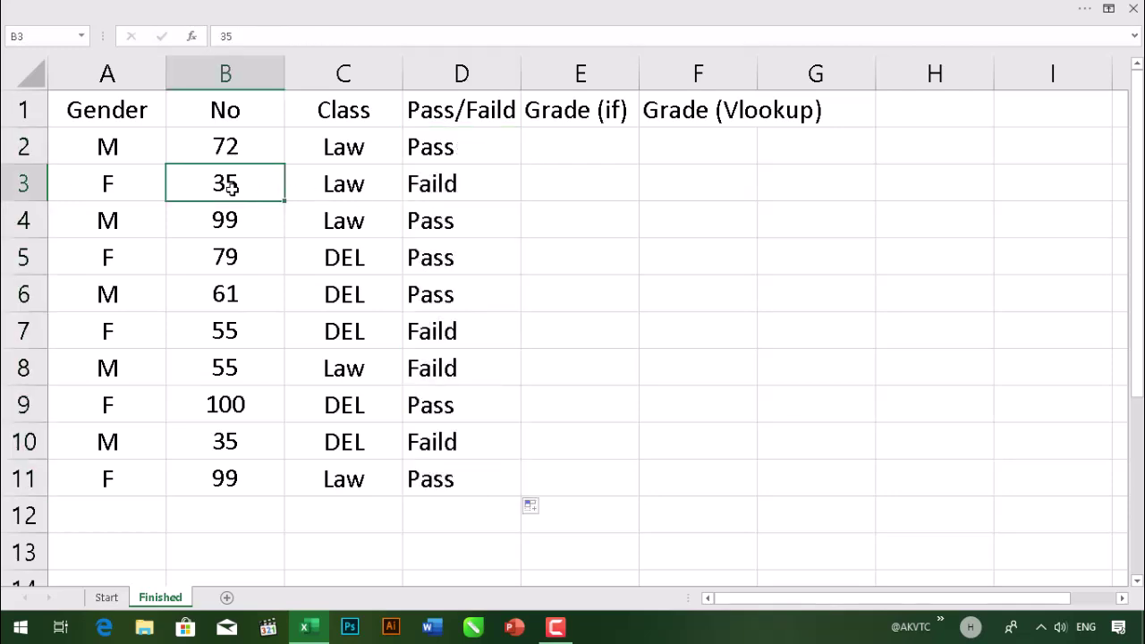
{"action": "left_click", "coordinate": [234, 338]}
{"action": "left_click", "coordinate": [232, 370]}
{"action": "left_click", "coordinate": [237, 440]}
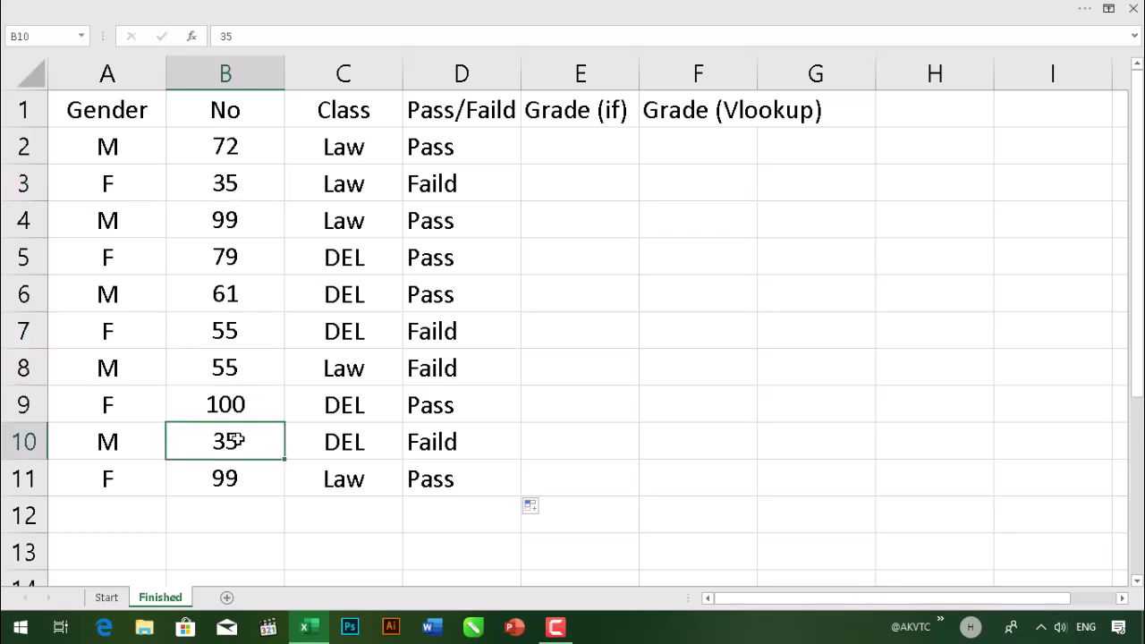
Test the formula by changing B3's score to 60, then to 59
{"action": "left_click", "coordinate": [238, 189]}
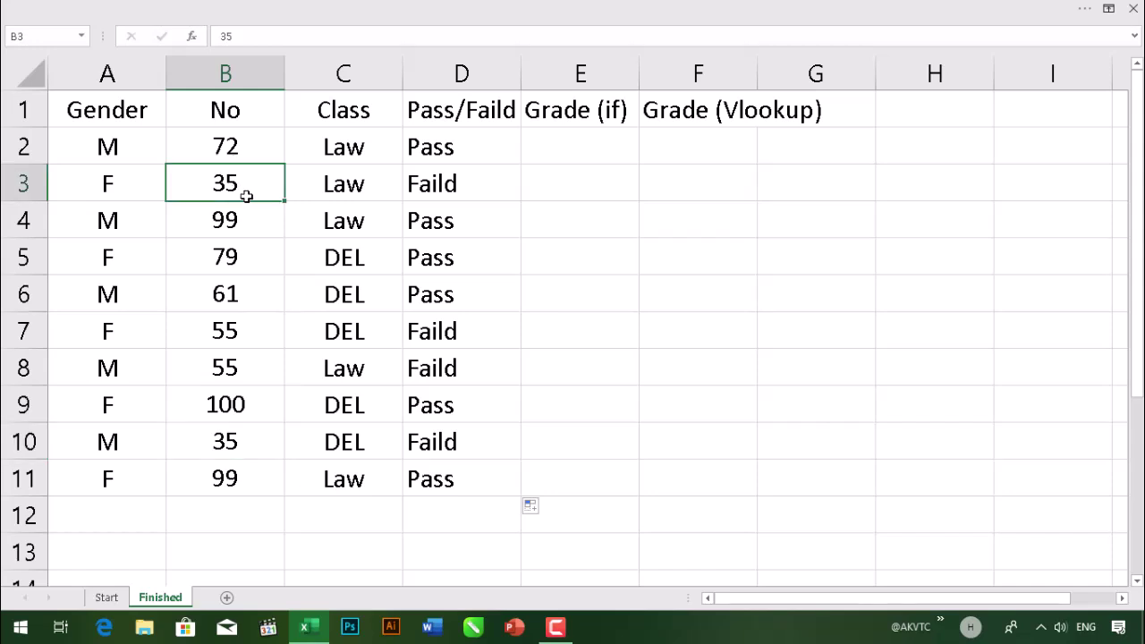
{"action": "type", "text": "60"}
{"action": "key", "text": "Return"}
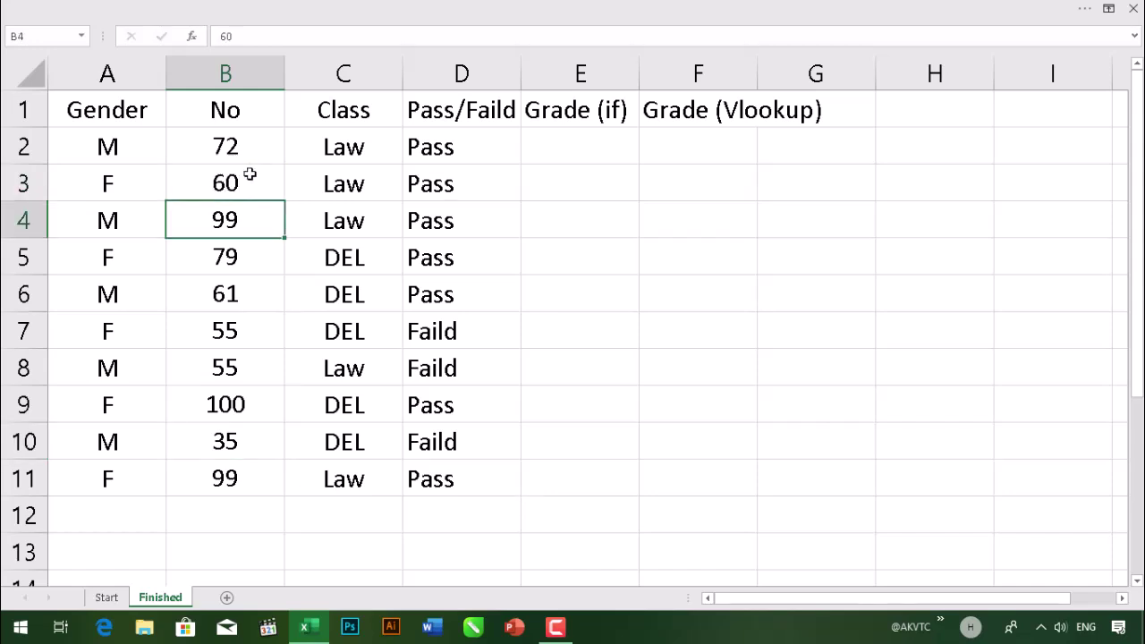
{"action": "left_click", "coordinate": [250, 174]}
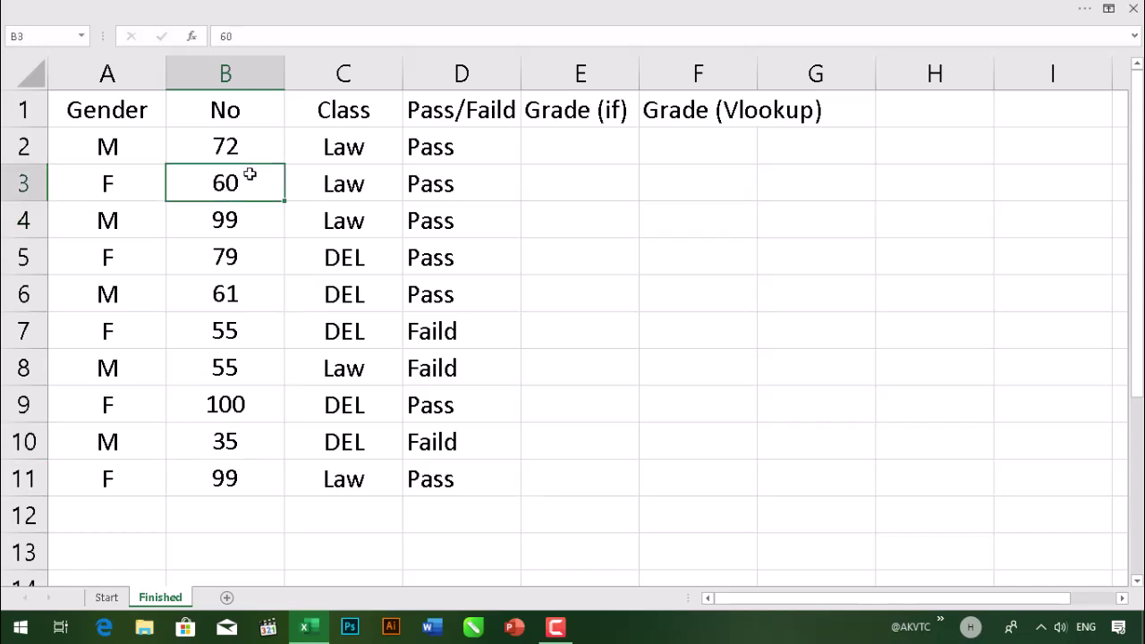
{"action": "type", "text": "59"}
{"action": "key", "text": "Return"}
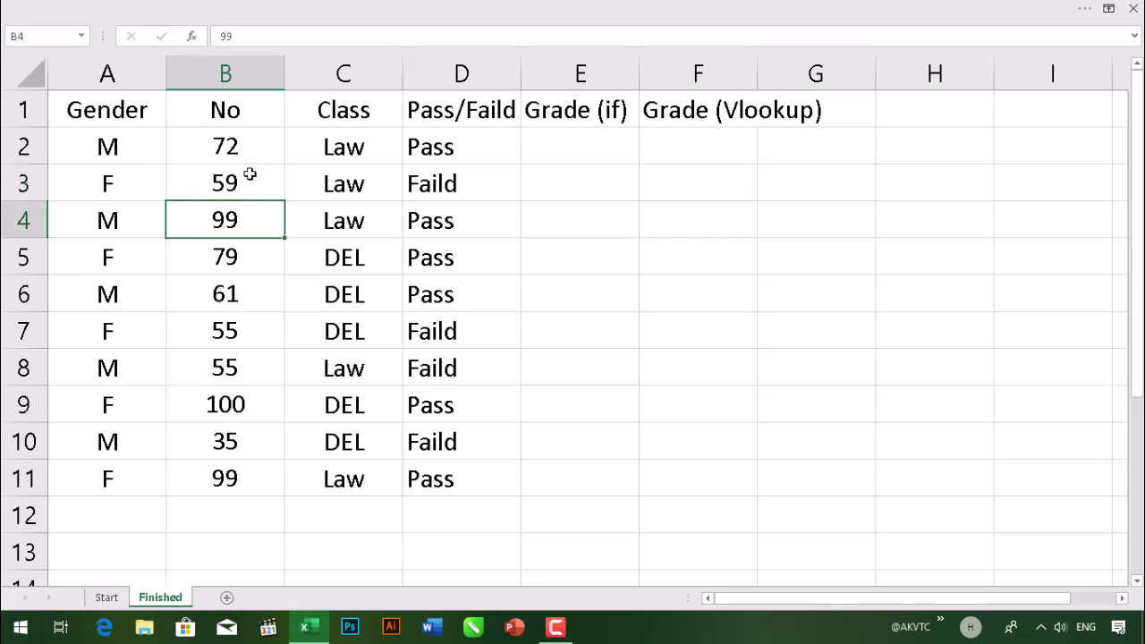
Change B3's score to 59.99, then restore it to 35
{"action": "left_click", "coordinate": [250, 174]}
{"action": "double_click", "coordinate": [250, 174]}
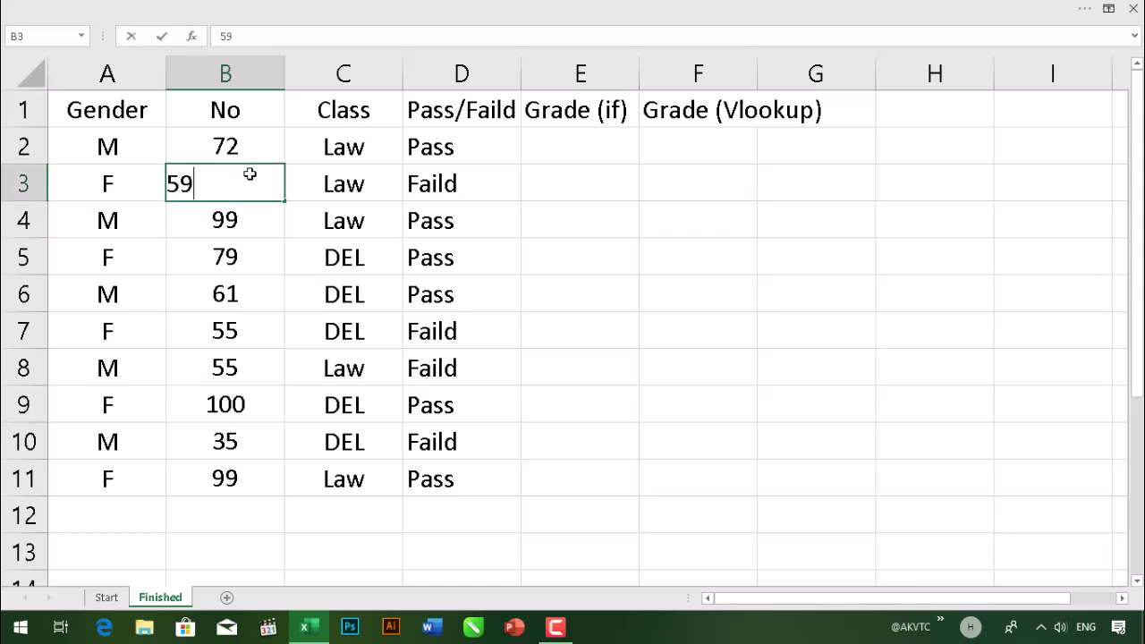
{"action": "type", "text": ".99"}
{"action": "key", "text": "Return"}
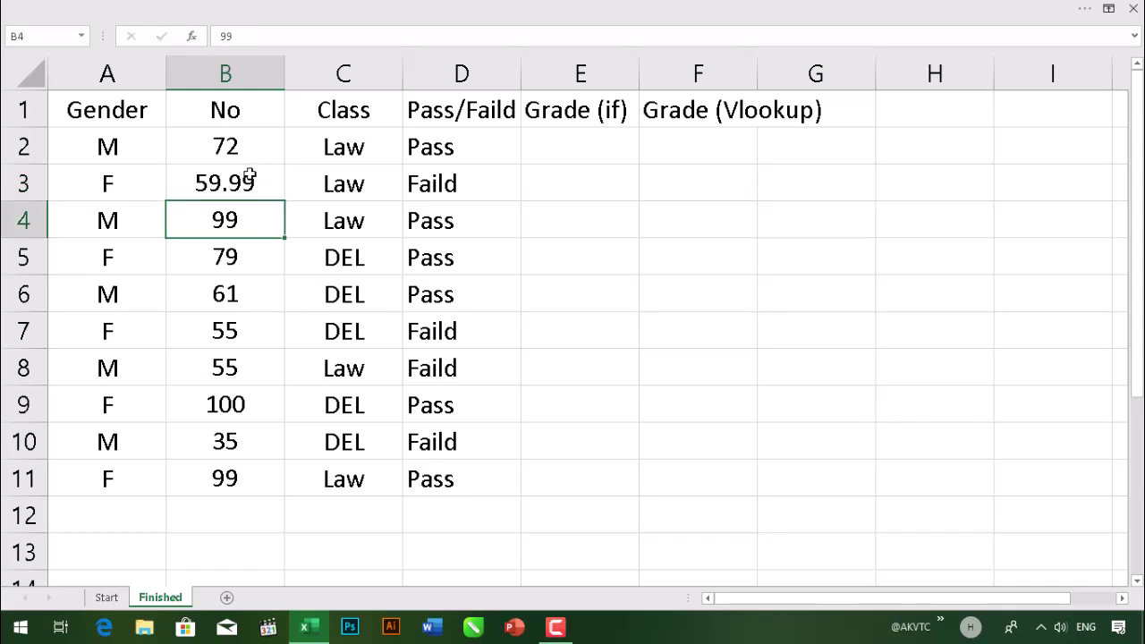
{"action": "left_click", "coordinate": [250, 174]}
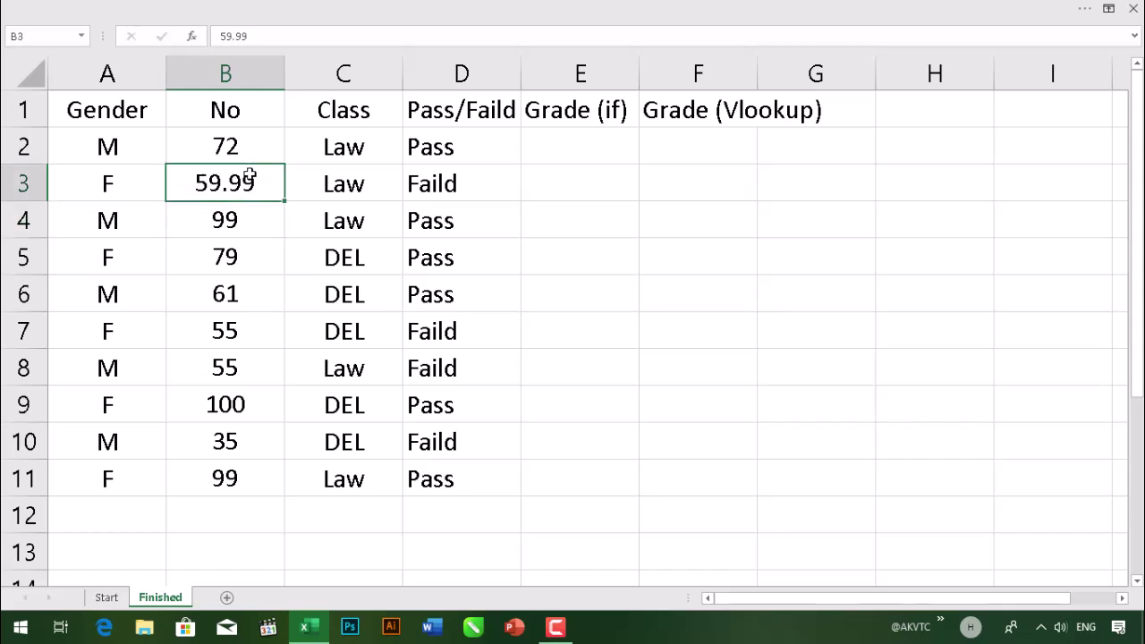
{"action": "type", "text": "3"}
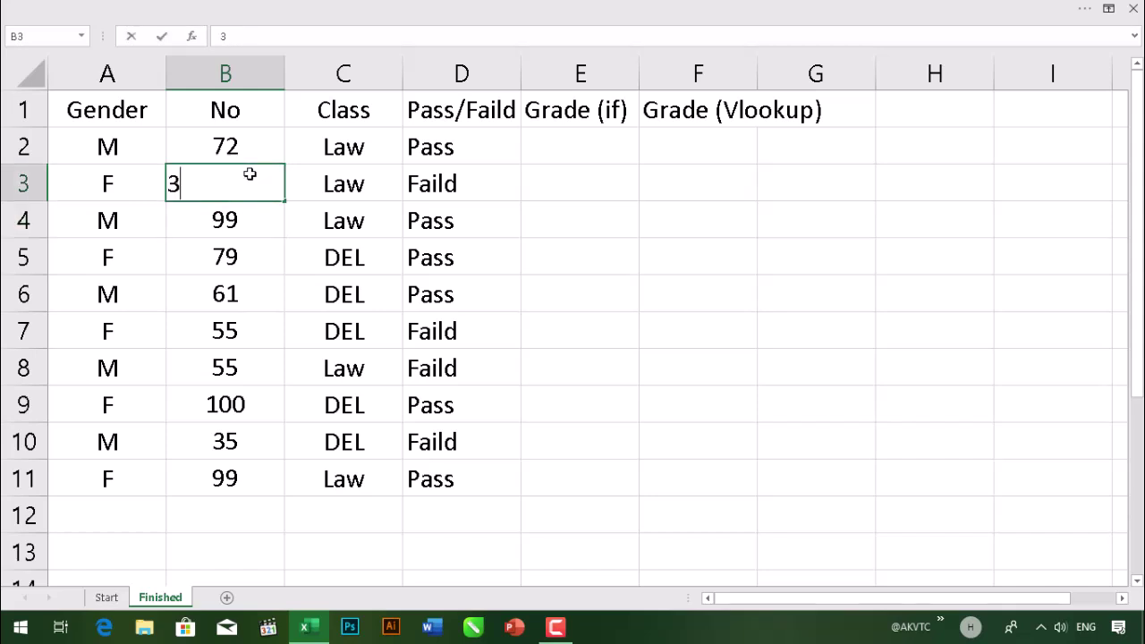
{"action": "type", "text": "5"}
{"action": "key", "text": "Tab"}
{"action": "key", "text": "Tab"}
{"action": "key", "text": "Tab"}
{"action": "key", "text": "Up"}
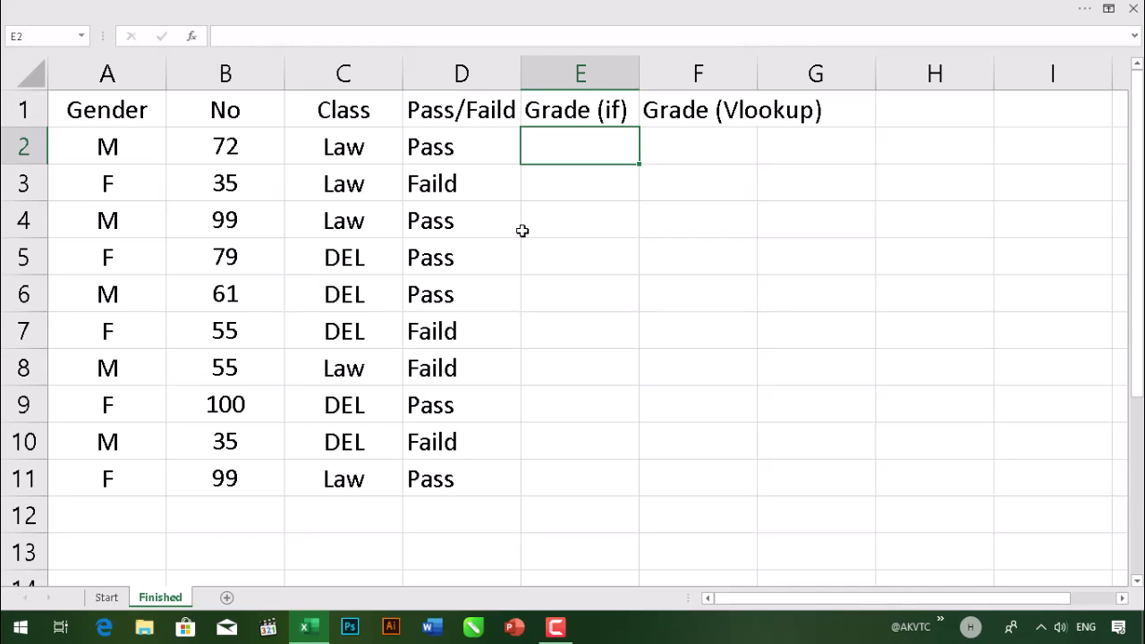
Type =if(B2>=90,"A") in E2 so scores of 90 or more earn A
{"action": "type", "text": "="}
{"action": "type", "text": "if"}
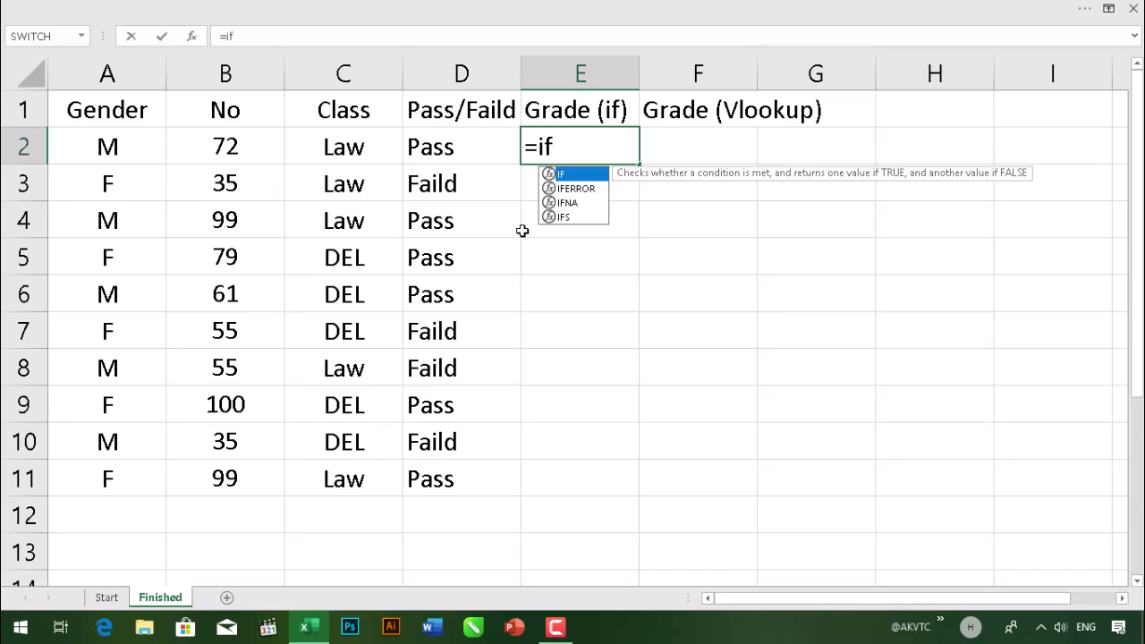
{"action": "type", "text": "("}
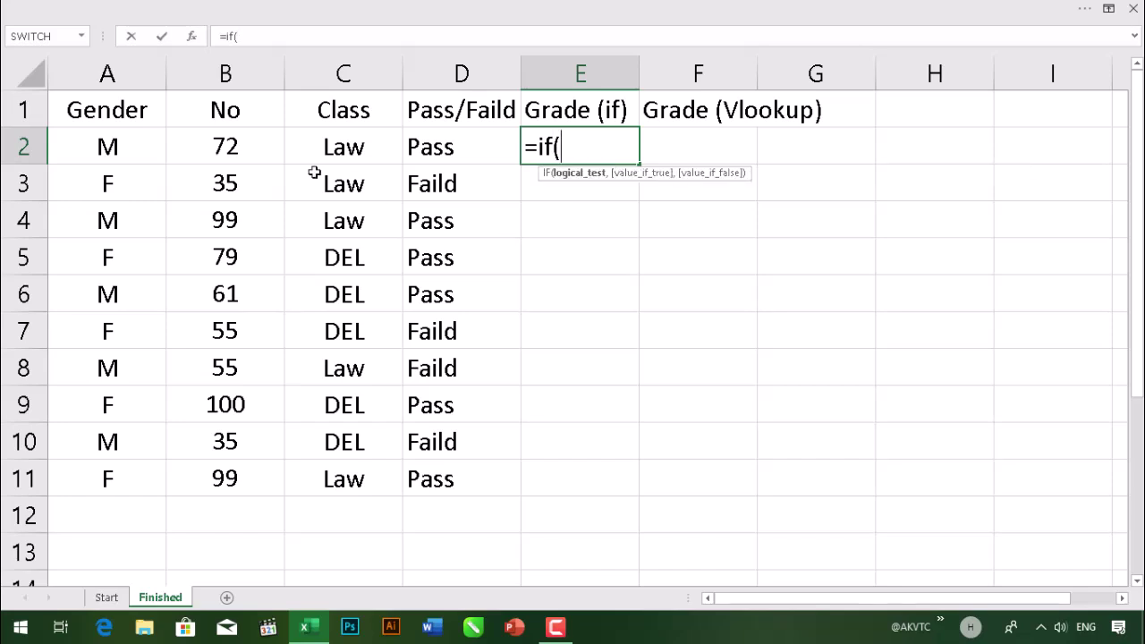
{"action": "left_click", "coordinate": [278, 152]}
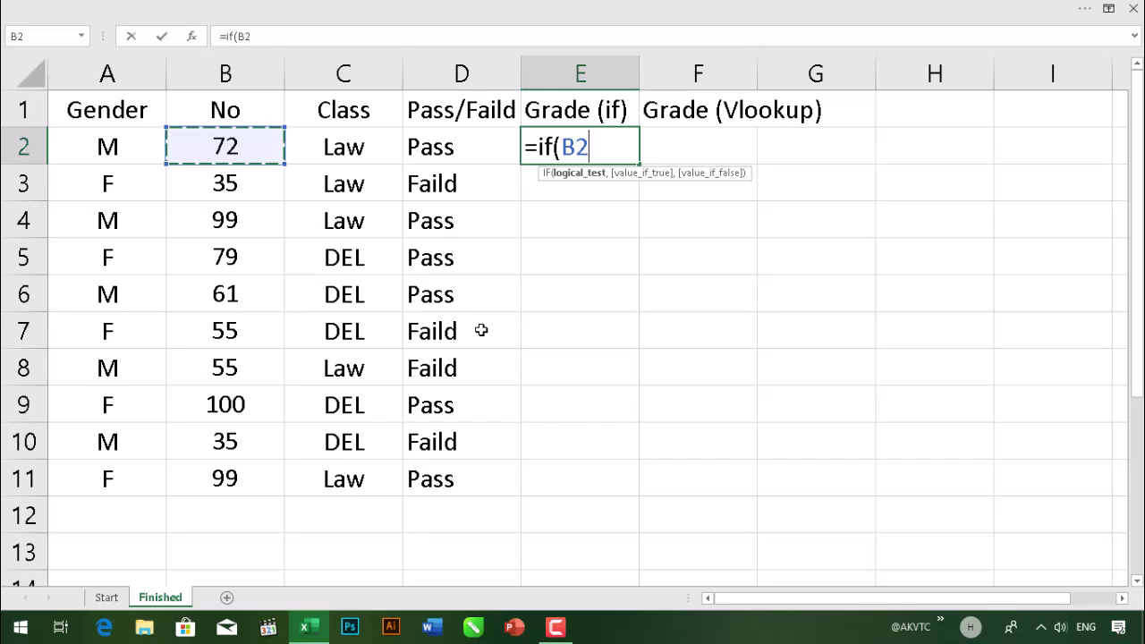
{"action": "type", "text": ">"}
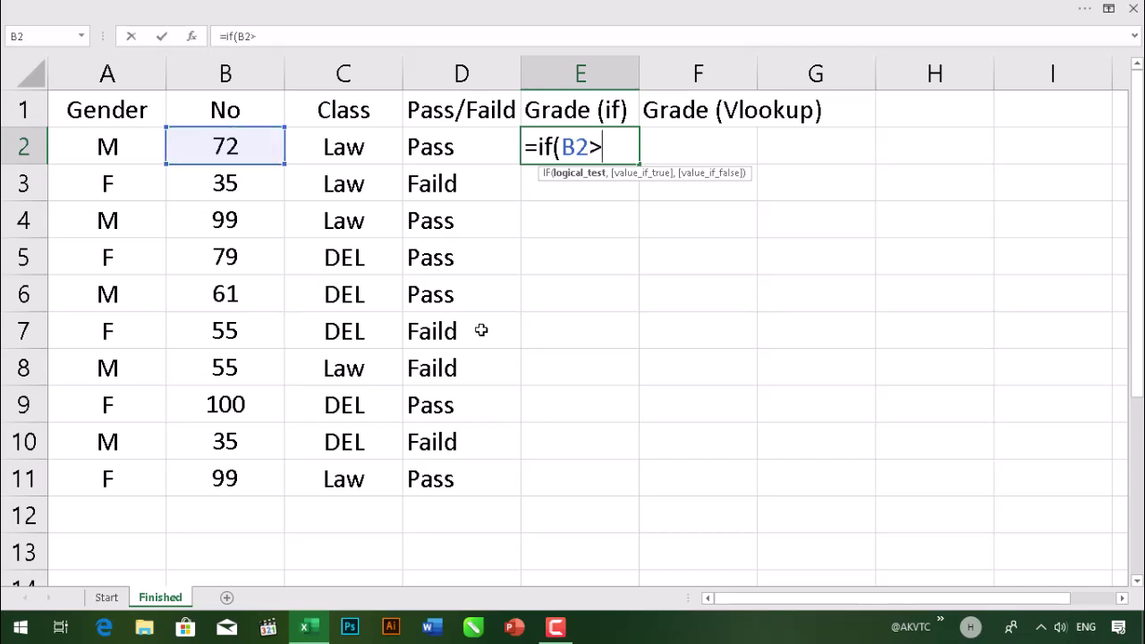
{"action": "type", "text": "=9"}
{"action": "type", "text": "0"}
{"action": "key", "text": "BackSpace"}
{"action": "key", "text": "BackSpace"}
{"action": "type", "text": "=90"}
{"action": "type", "text": ","}
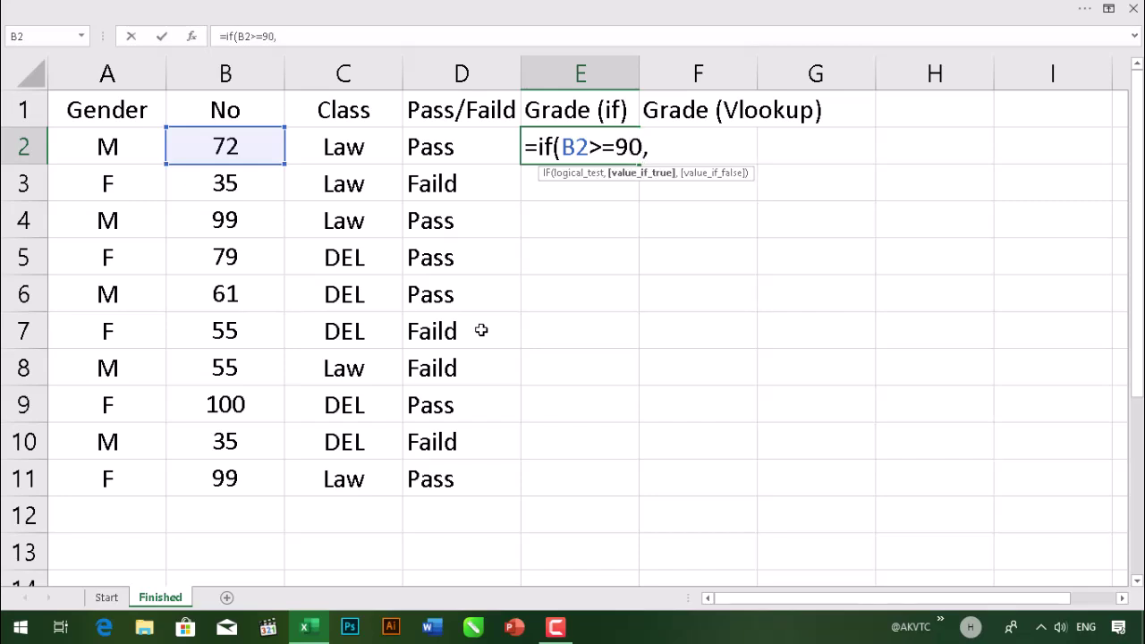
{"action": "type", "text": "\"A"}
{"action": "type", "text": "\""}
Commit E2's =IF(B2>=90,"A") and fill it down to E11, noting the rows that earn A
{"action": "key", "text": "Return"}
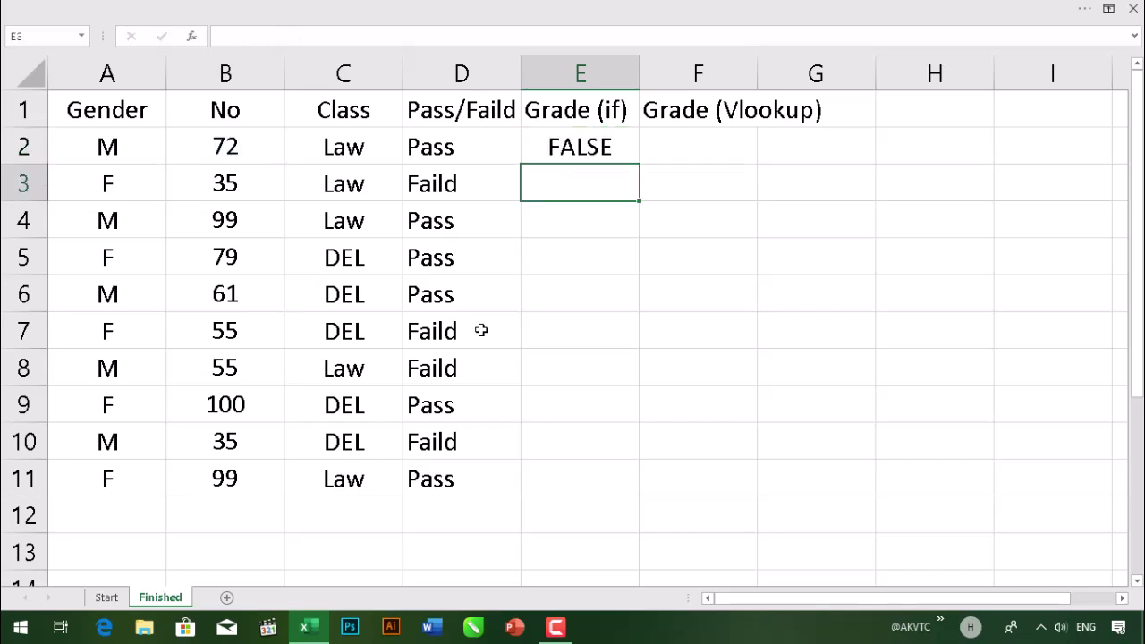
{"action": "key", "text": "Up"}
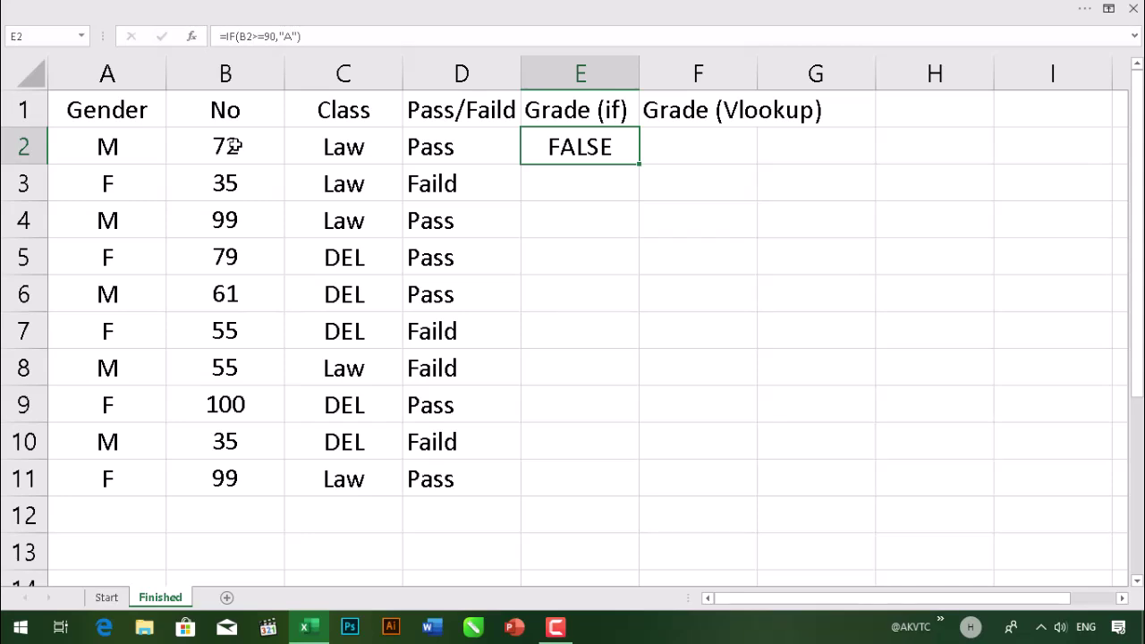
{"action": "double_click", "coordinate": [641, 163]}
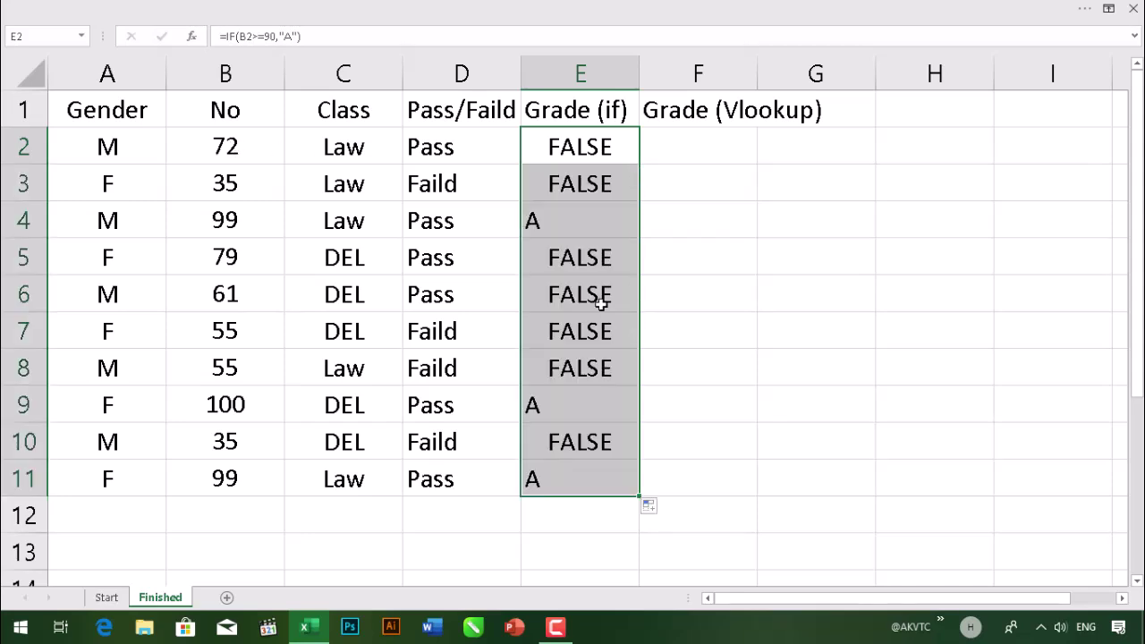
{"action": "left_click_drag", "start_coordinate": [559, 221], "coordinate": [224, 220]}
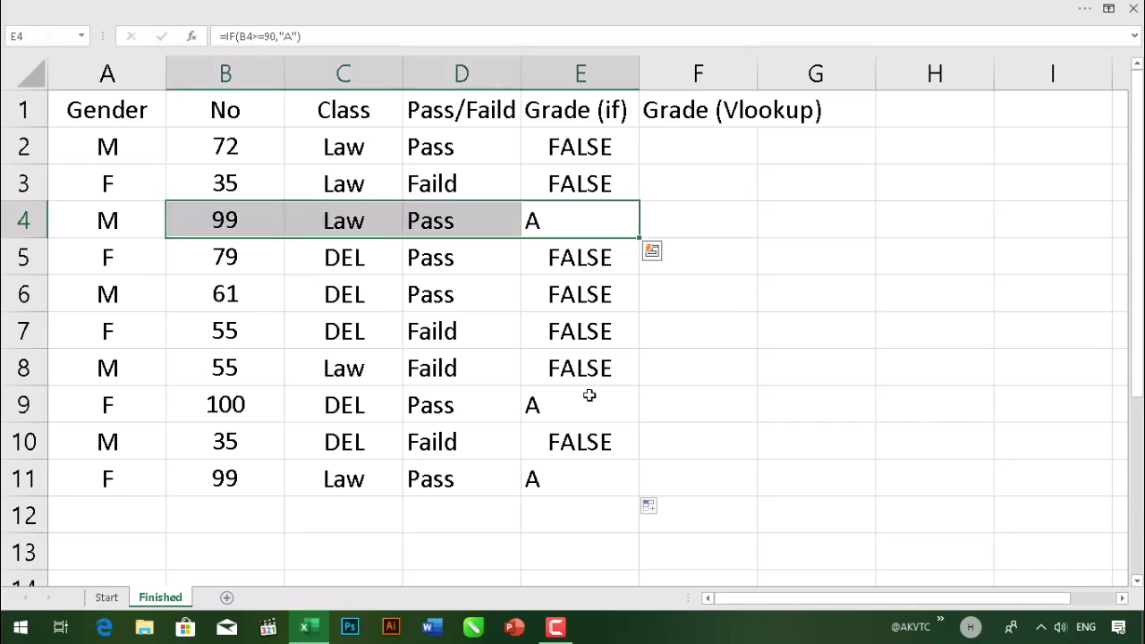
{"action": "left_click_drag", "start_coordinate": [588, 412], "coordinate": [235, 409]}
{"action": "left_click_drag", "start_coordinate": [546, 484], "coordinate": [215, 478]}
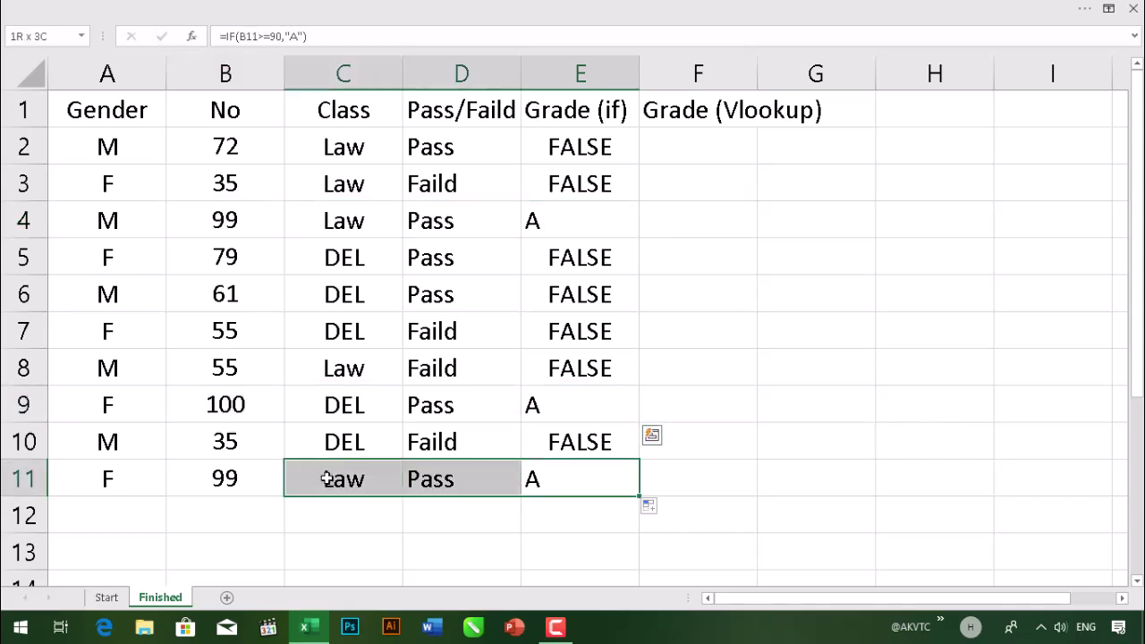
Change B4's score from 99 to 90 and check that E4 still shows A
{"action": "left_click", "coordinate": [247, 219]}
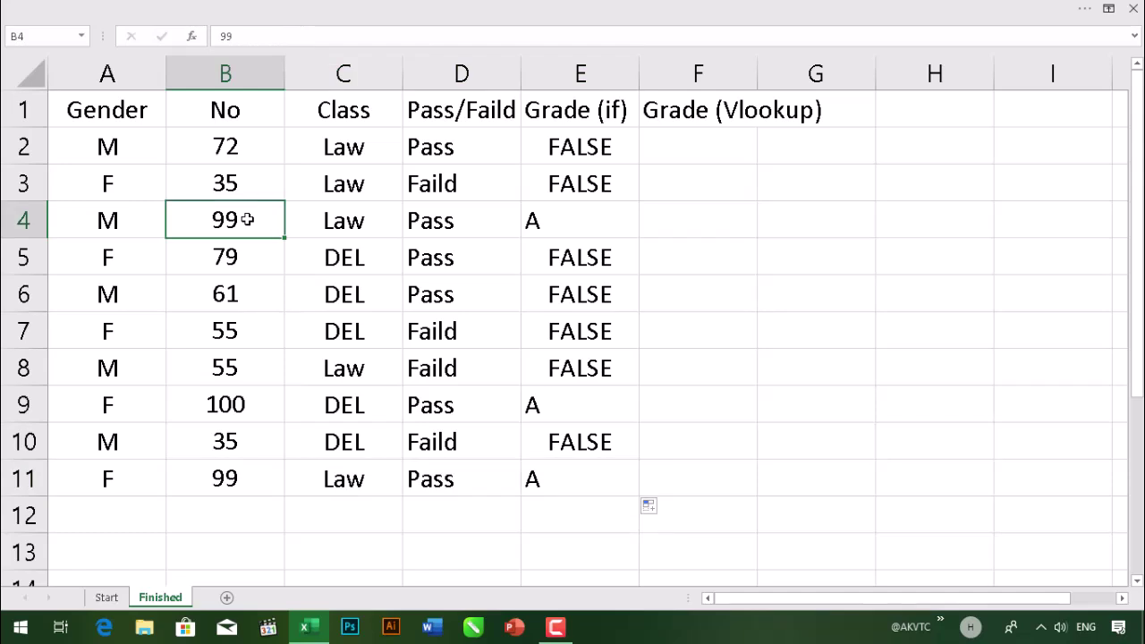
{"action": "type", "text": "90"}
{"action": "key", "text": "Return"}
{"action": "key", "text": "Right"}
{"action": "key", "text": "Right"}
{"action": "key", "text": "Up"}
{"action": "key", "text": "Right"}
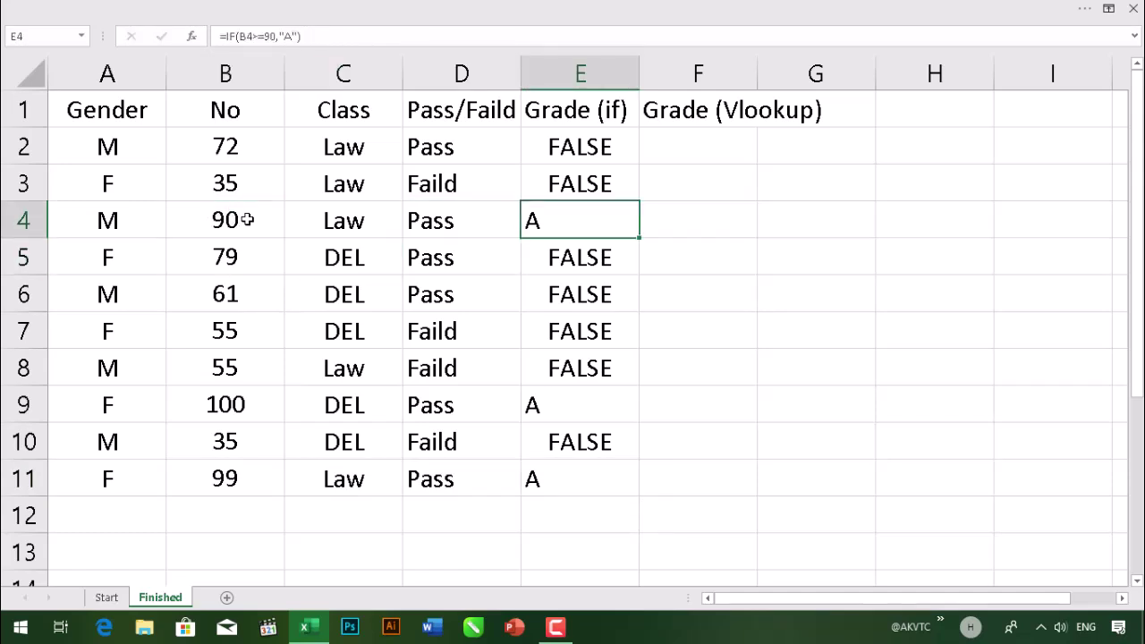
{"action": "key", "text": "Up"}
{"action": "key", "text": "Up"}
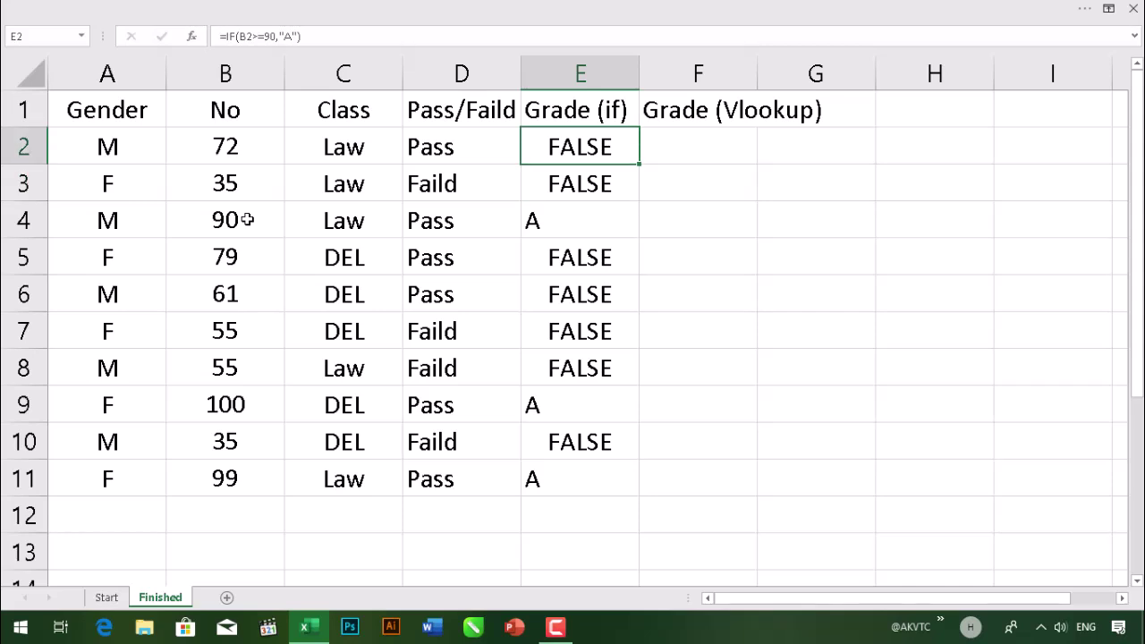
{"action": "key", "text": "shift+Down"}
{"action": "key", "text": "shift+Down"}
{"action": "key", "text": "shift+Down"}
{"action": "key", "text": "shift+Down"}
{"action": "key", "text": "shift+Down"}
{"action": "key", "text": "shift+Down"}
{"action": "key", "text": "Up"}
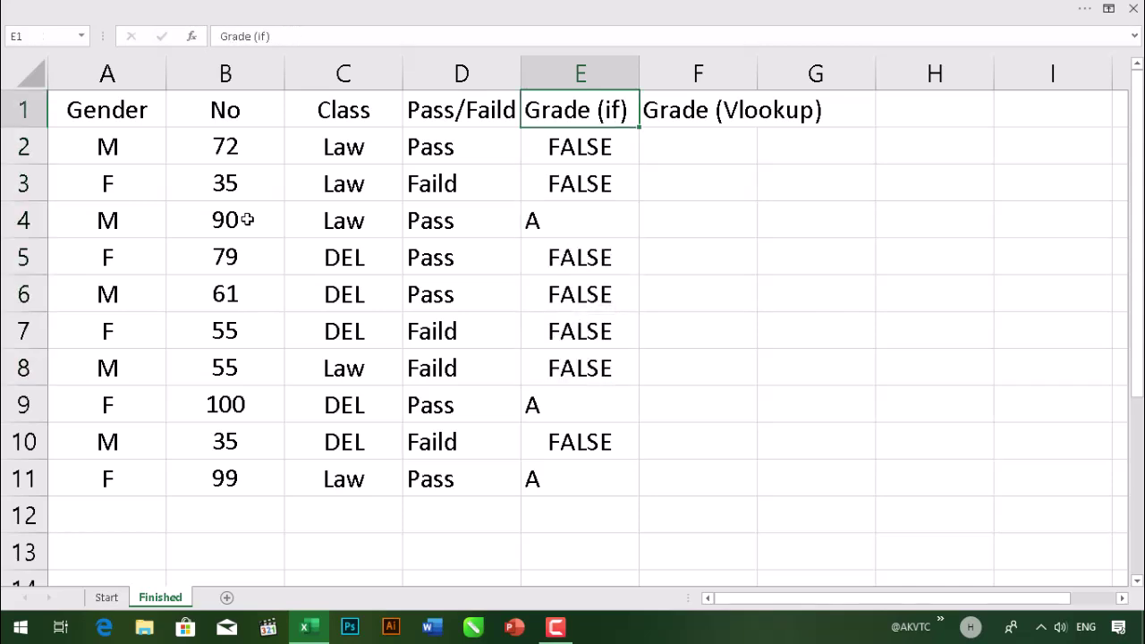
{"action": "key", "text": "Down"}
In E2's formula, add a comma and paste a copy of IF(B2>=90,"A" after it
{"action": "key", "text": "F2"}
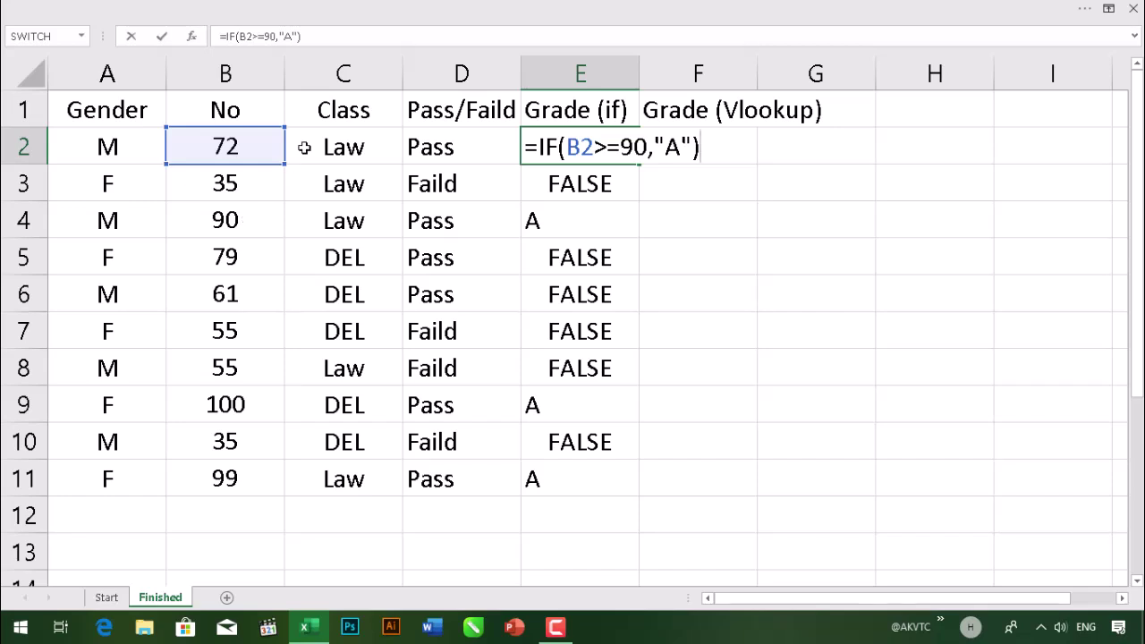
{"action": "key", "text": "Left"}
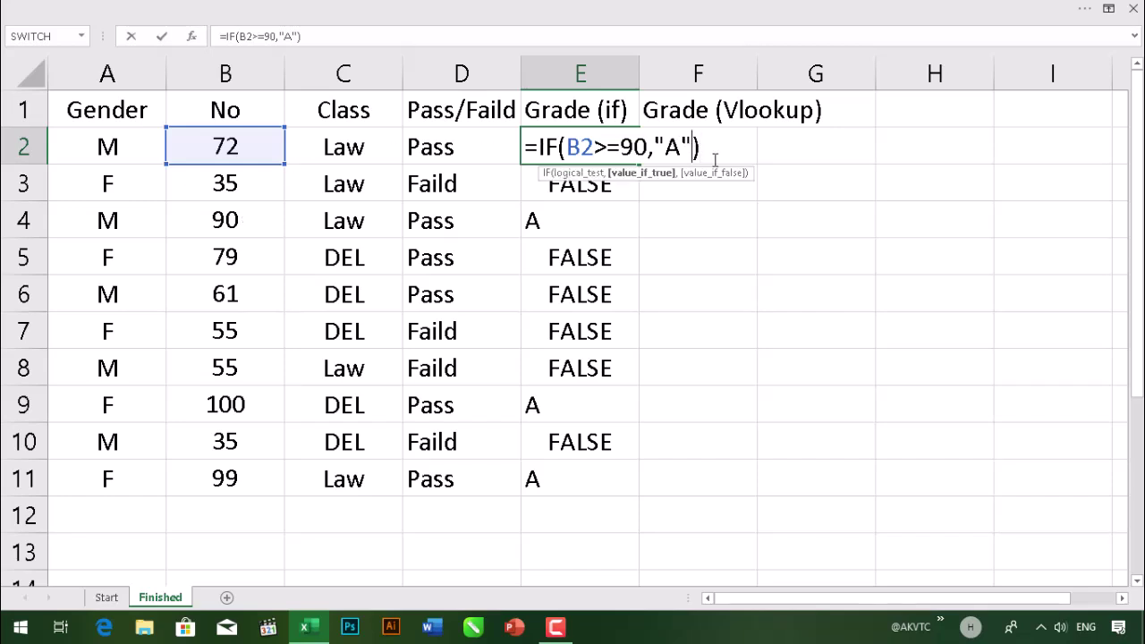
{"action": "type", "text": ","}
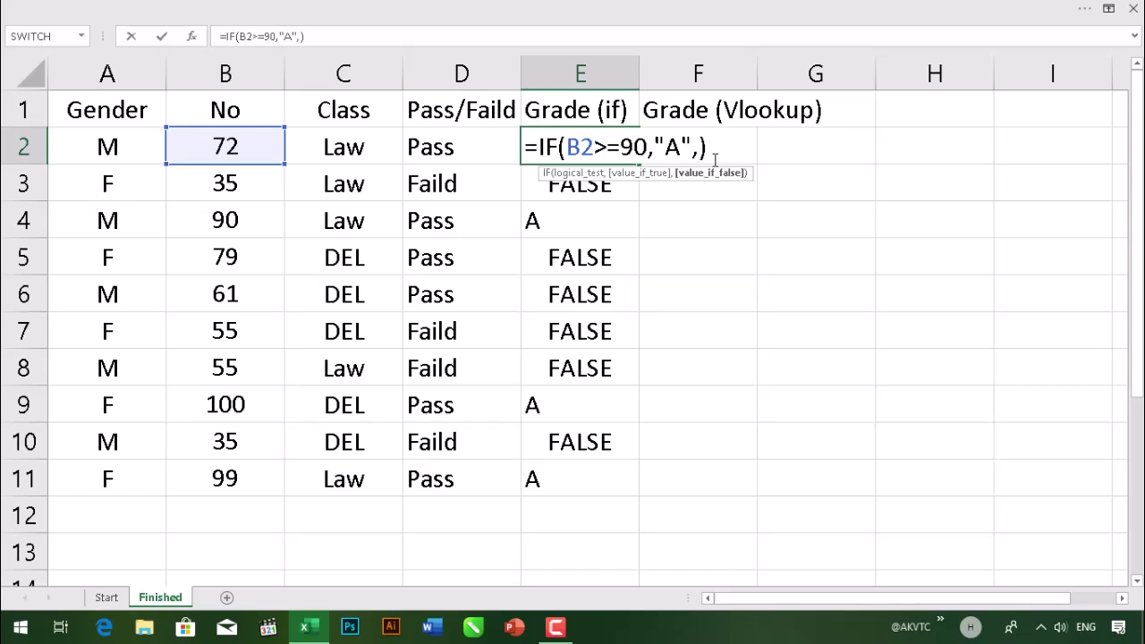
{"action": "type", "text": "="}
{"action": "key", "text": "BackSpace"}
{"action": "left_click_drag", "start_coordinate": [537, 147], "coordinate": [696, 147]}
{"action": "key", "text": "ctrl+c"}
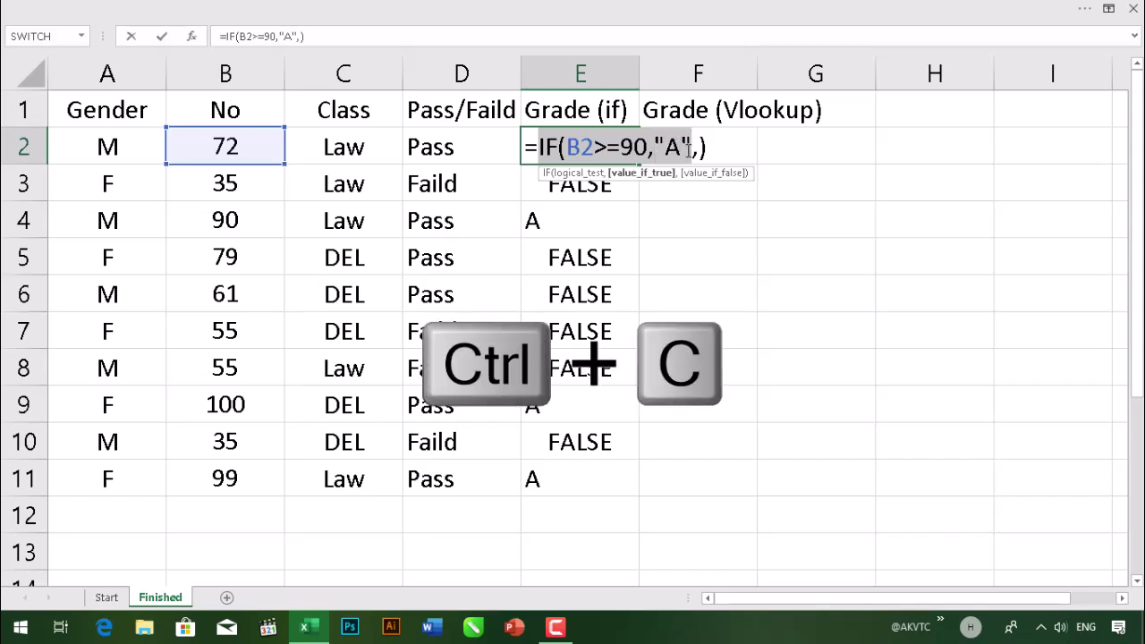
{"action": "left_click", "coordinate": [697, 147]}
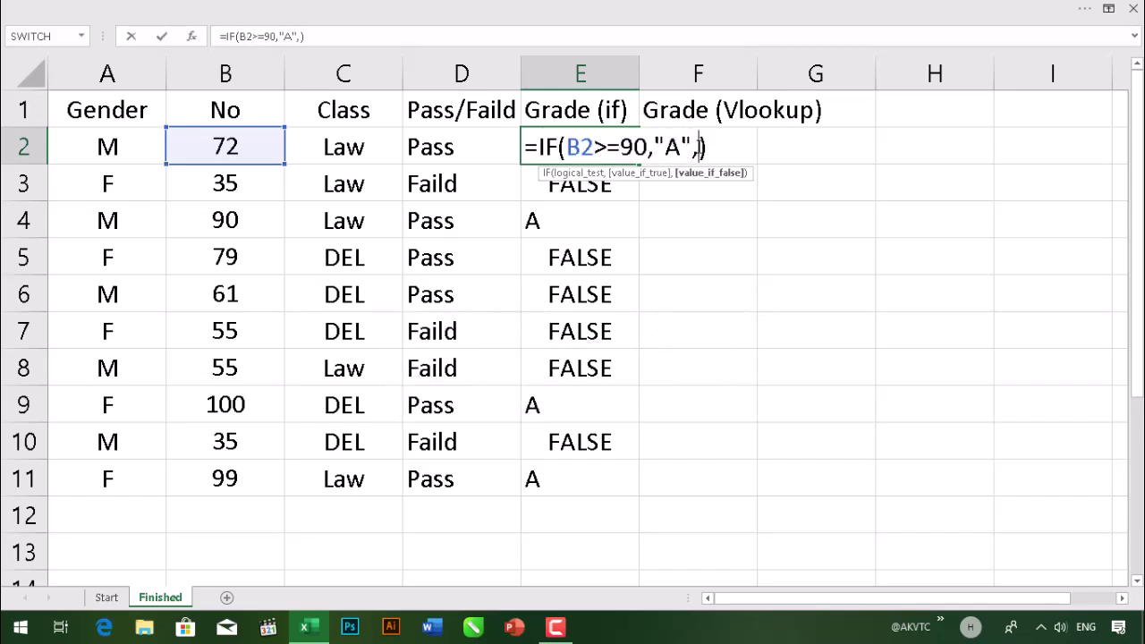
{"action": "key", "text": "ctrl+v"}
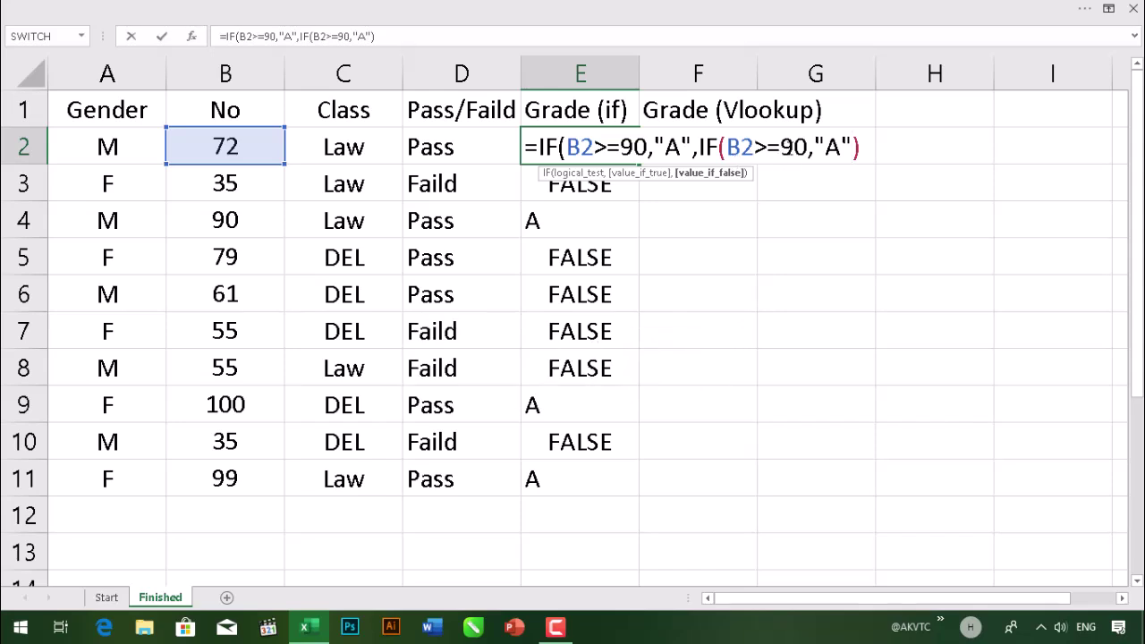
Change the second IF to B2>=80 returning "B", then paste in a third IF
{"action": "left_click_drag", "start_coordinate": [781, 147], "coordinate": [796, 147]}
{"action": "type", "text": "8"}
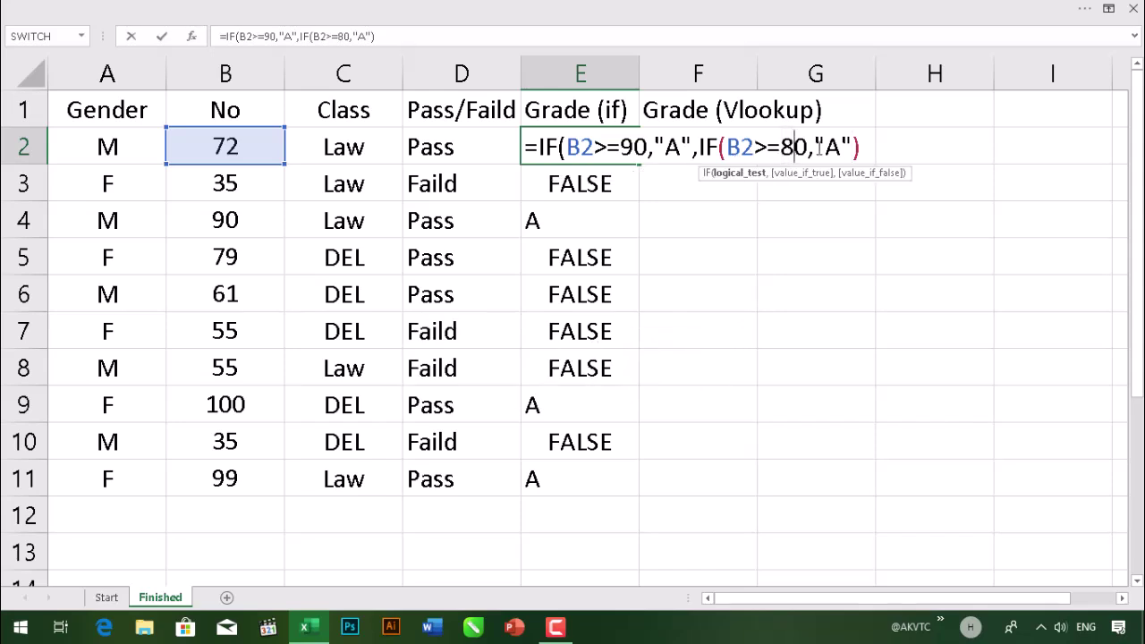
{"action": "left_click_drag", "start_coordinate": [825, 148], "coordinate": [840, 148]}
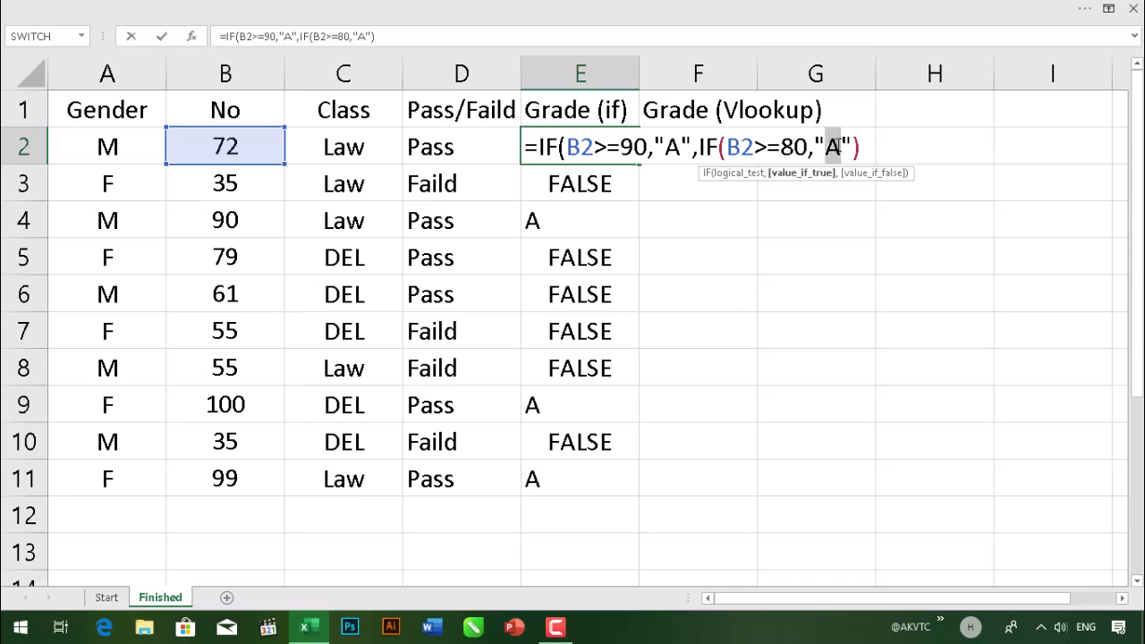
{"action": "type", "text": "B"}
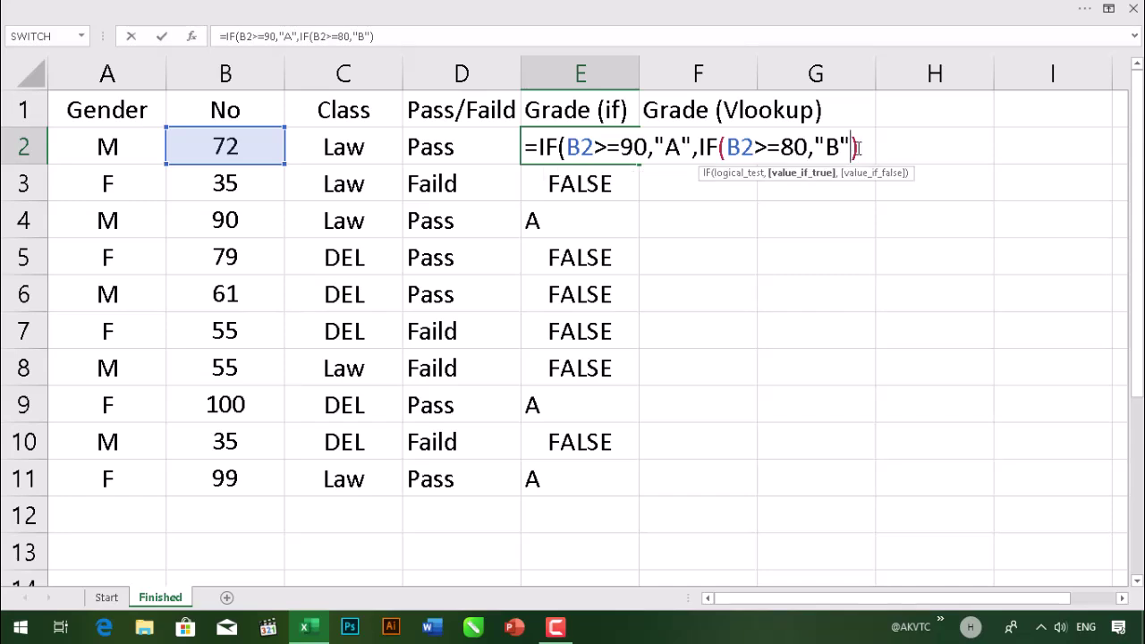
{"action": "type", "text": ","}
{"action": "key", "text": "ctrl+v"}
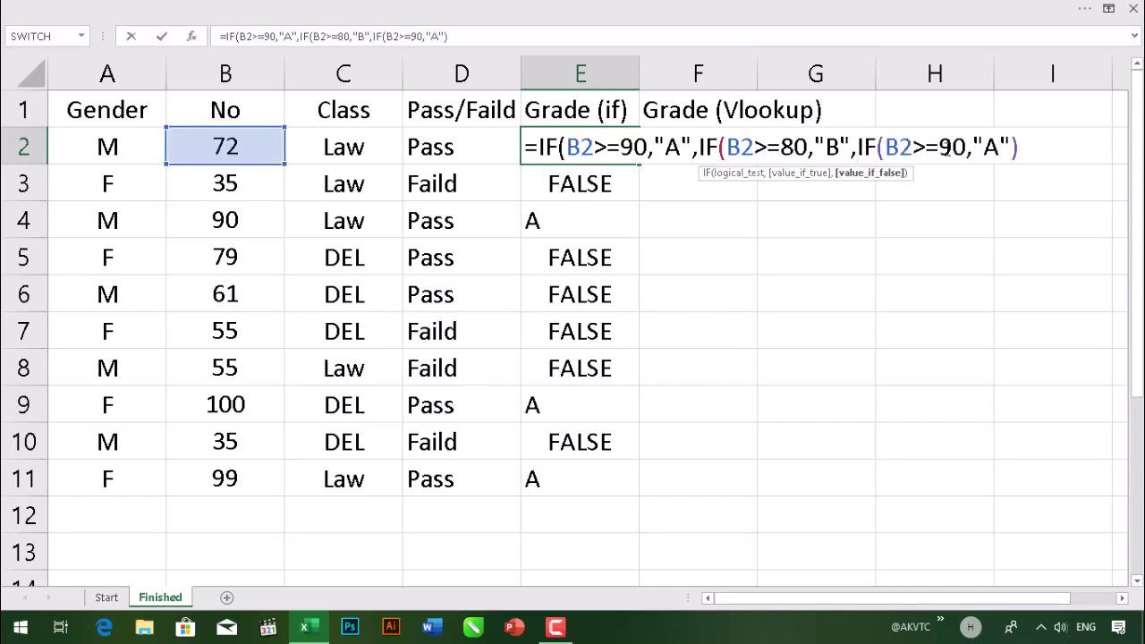
Set the third IF to B2>=60 returning "c", with "F" as the final fallback
{"action": "left_click_drag", "start_coordinate": [938, 147], "coordinate": [952, 148]}
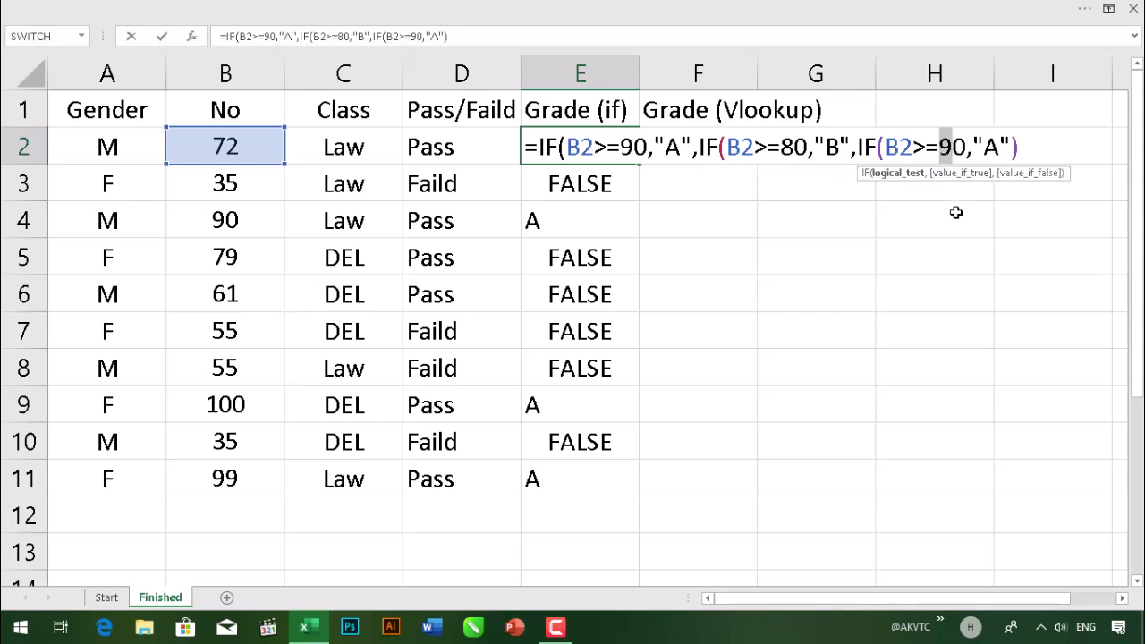
{"action": "type", "text": "7"}
{"action": "double_click", "coordinate": [991, 146]}
{"action": "type", "text": "c"}
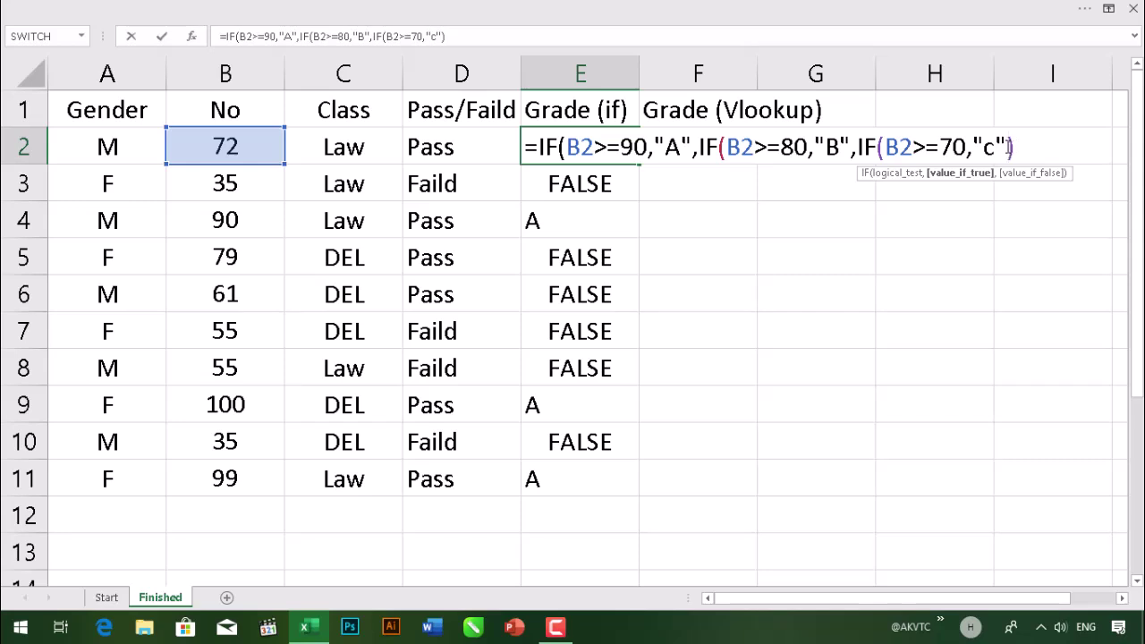
{"action": "type", "text": ","}
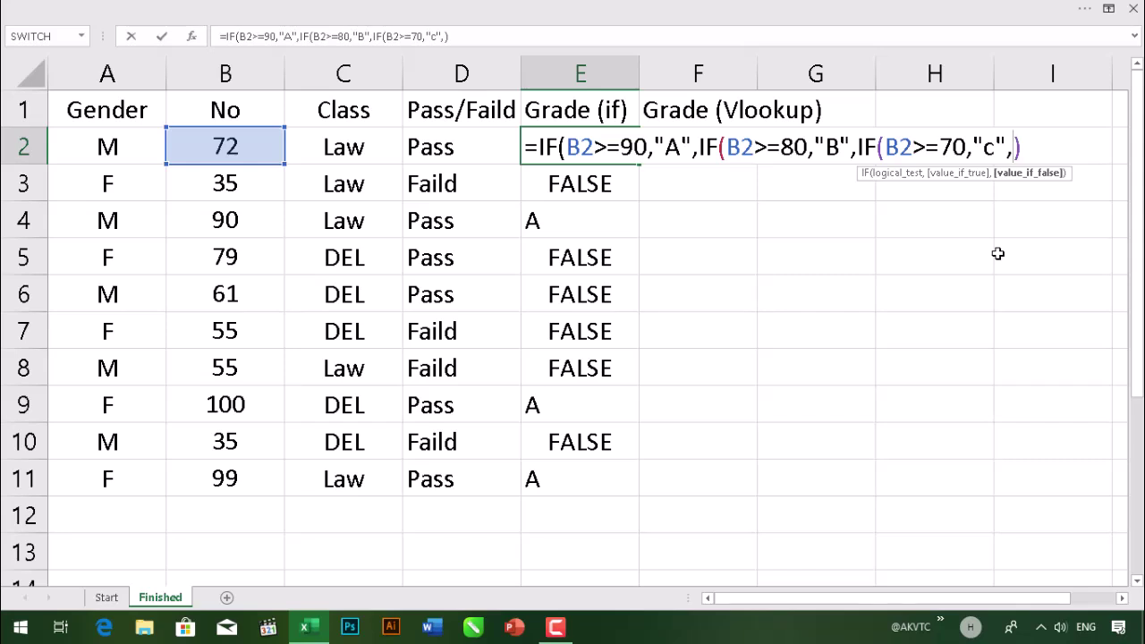
{"action": "left_click", "coordinate": [946, 147]}
{"action": "type", "text": "6"}
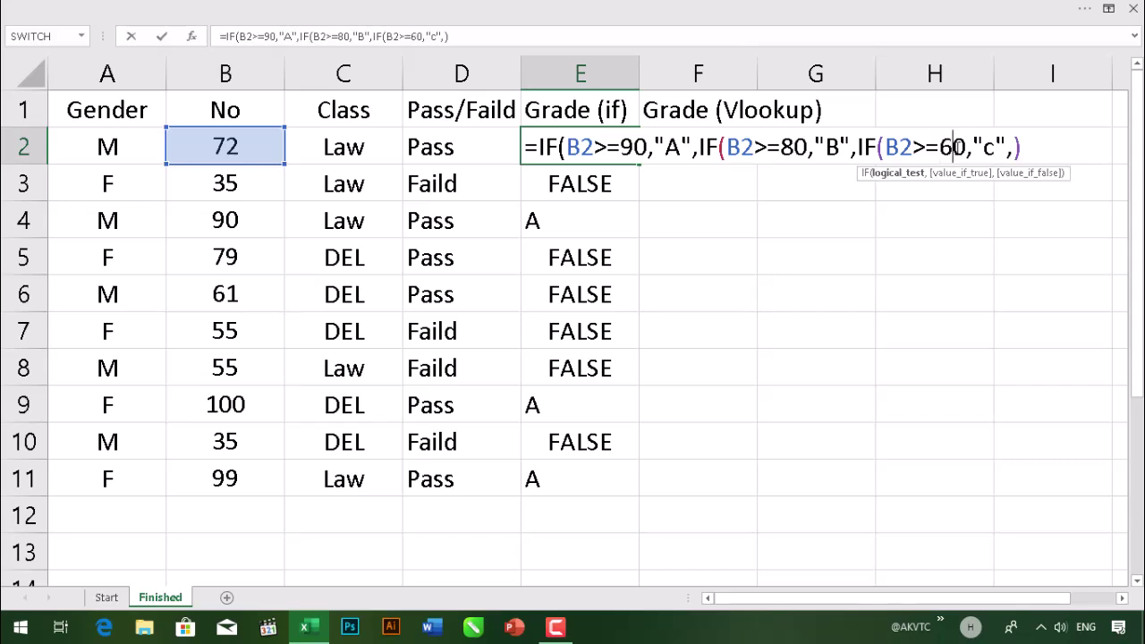
{"action": "left_click", "coordinate": [1012, 147]}
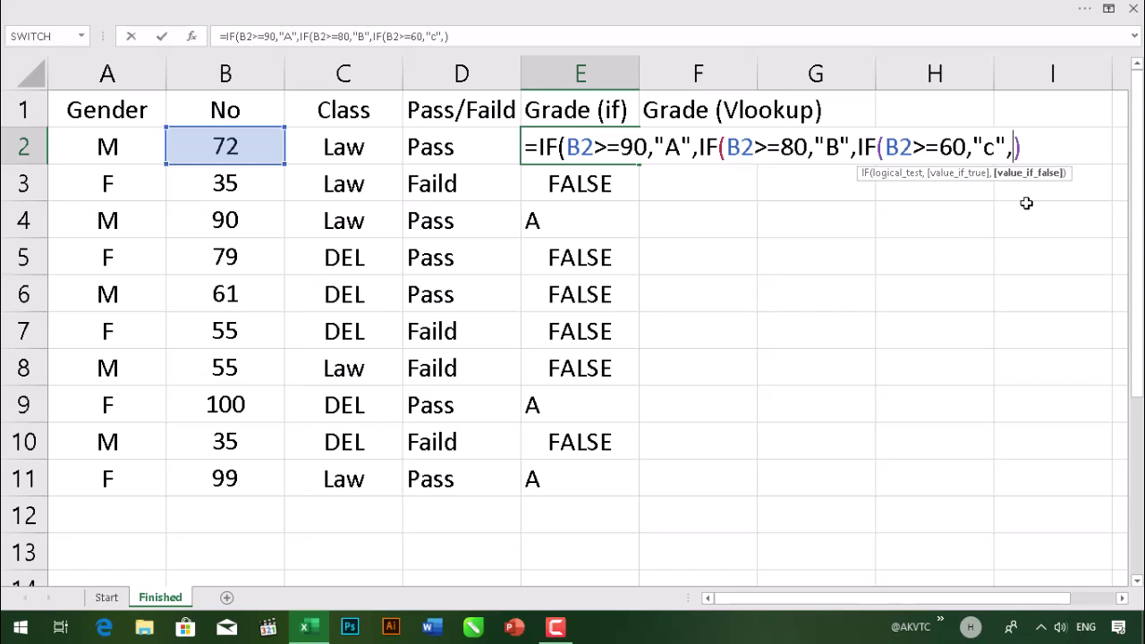
{"action": "type", "text": "\"F"}
{"action": "type", "text": "\""}
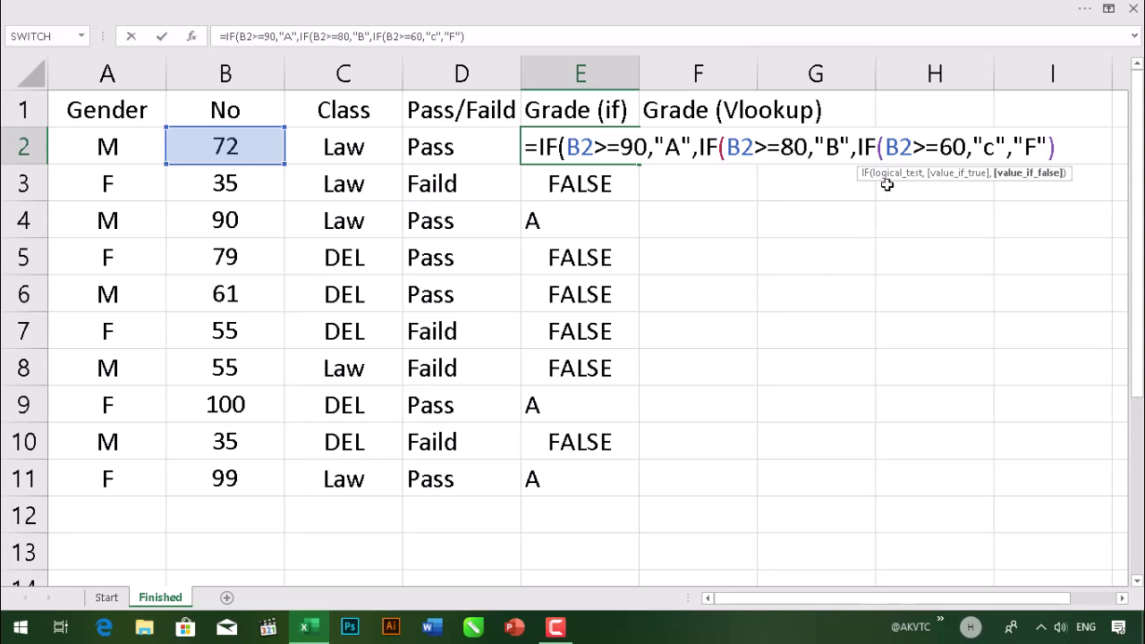
Close the nested IF with three parentheses and commit it, showing c for score 72
{"action": "left_click", "coordinate": [881, 146]}
{"action": "left_click", "coordinate": [881, 147]}
{"action": "left_click", "coordinate": [723, 147]}
{"action": "left_click", "coordinate": [1062, 147]}
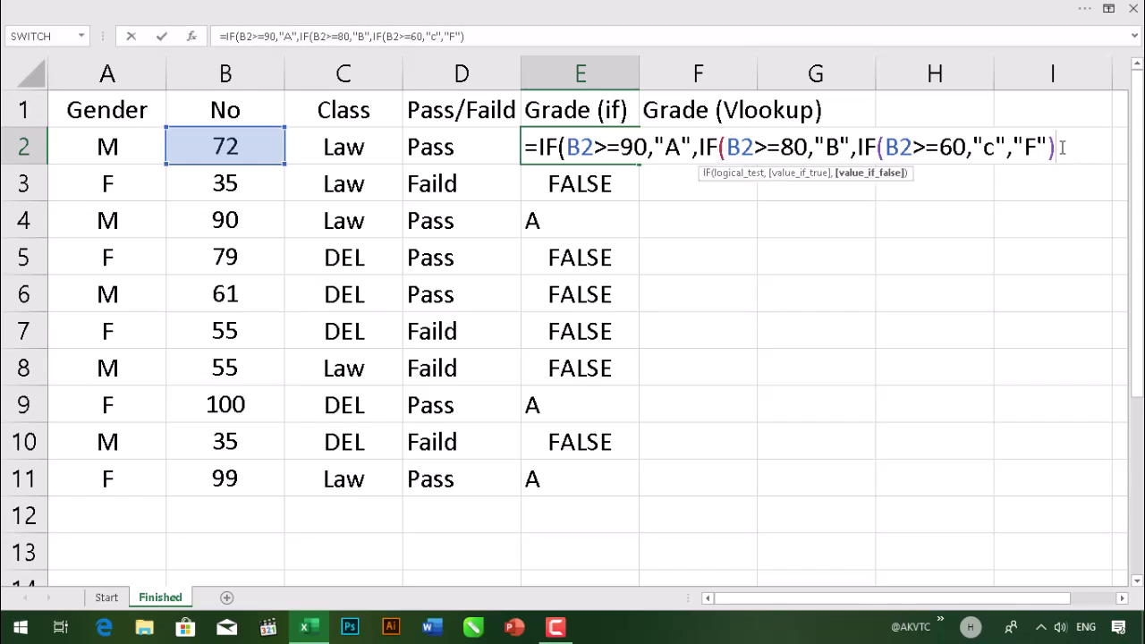
{"action": "type", "text": "))"}
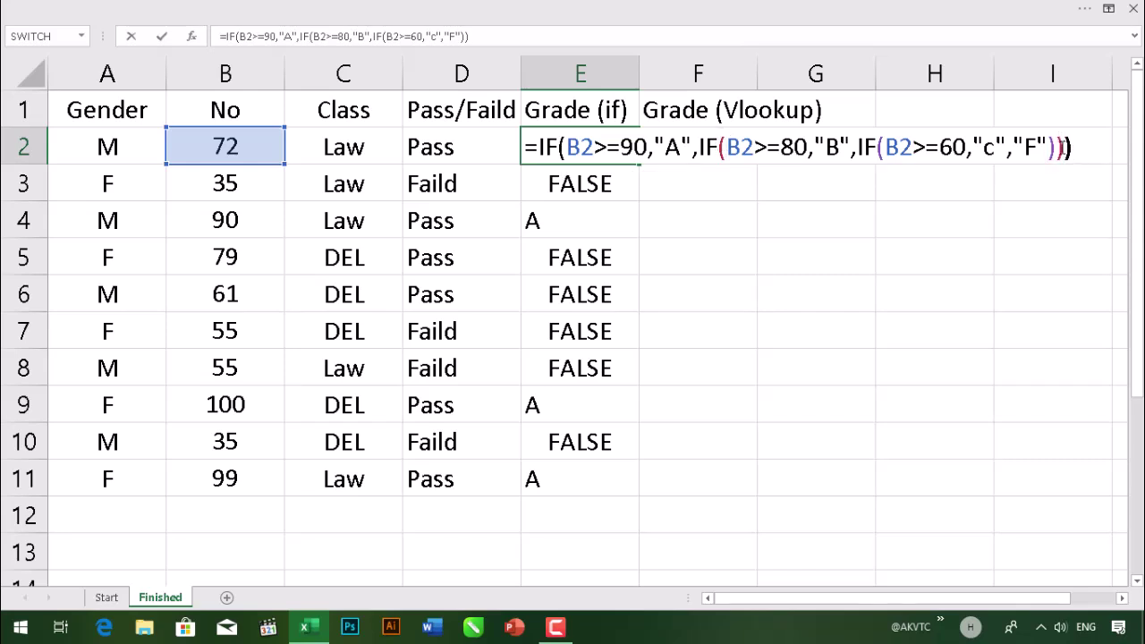
{"action": "key", "text": "Return"}
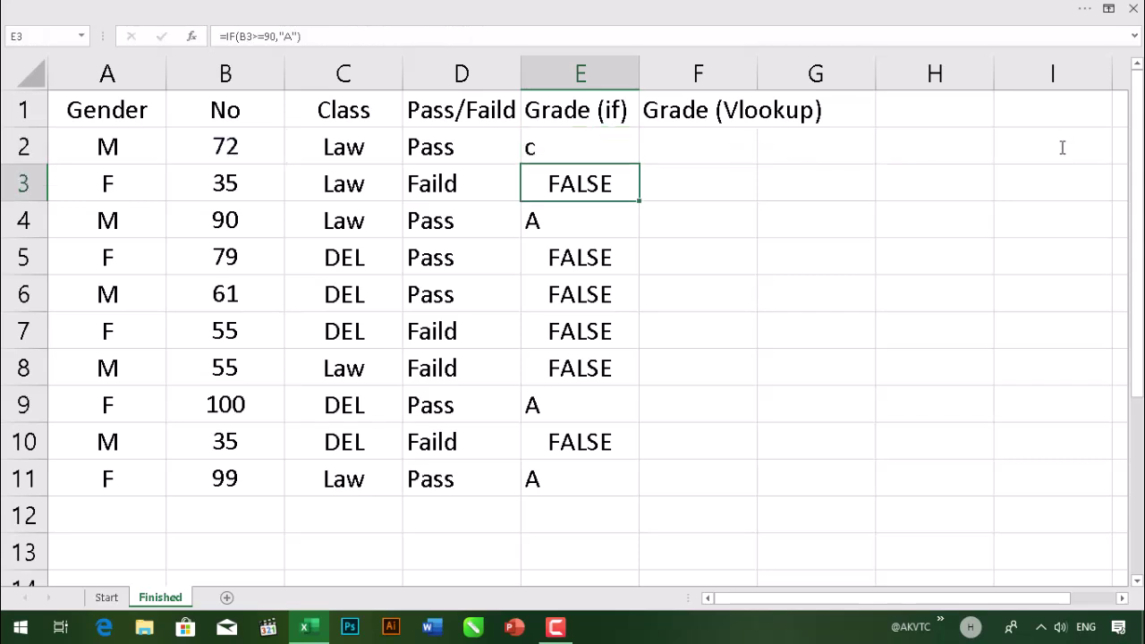
{"action": "left_click", "coordinate": [616, 152]}
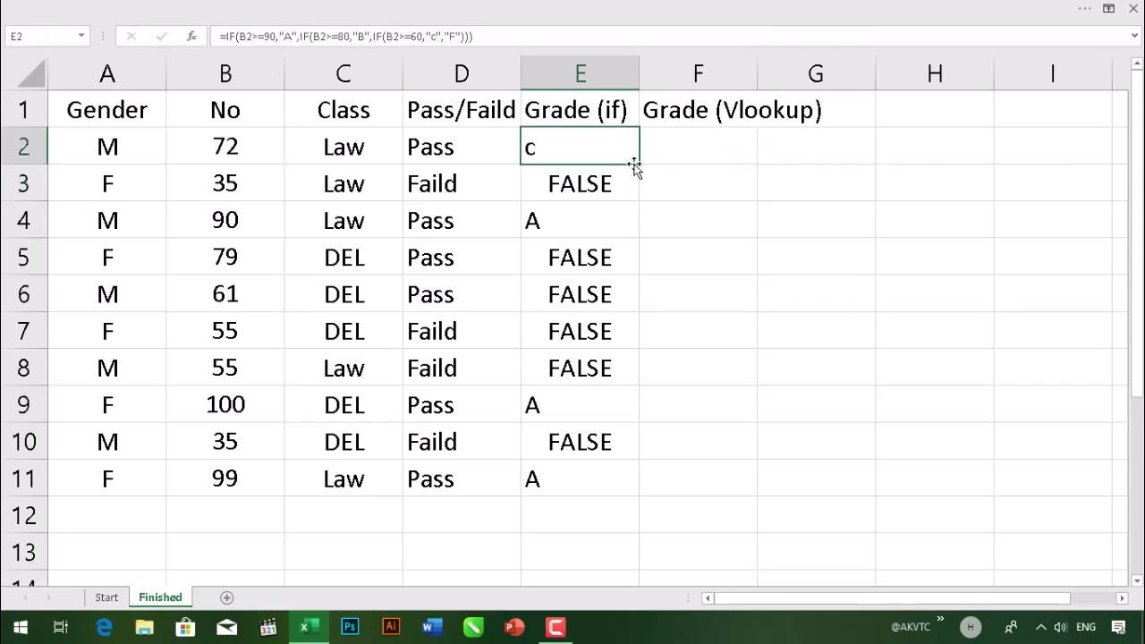
Copy E2's nested IF down to E11, then change B11 to 82 and B8 to 83
{"action": "double_click", "coordinate": [640, 163]}
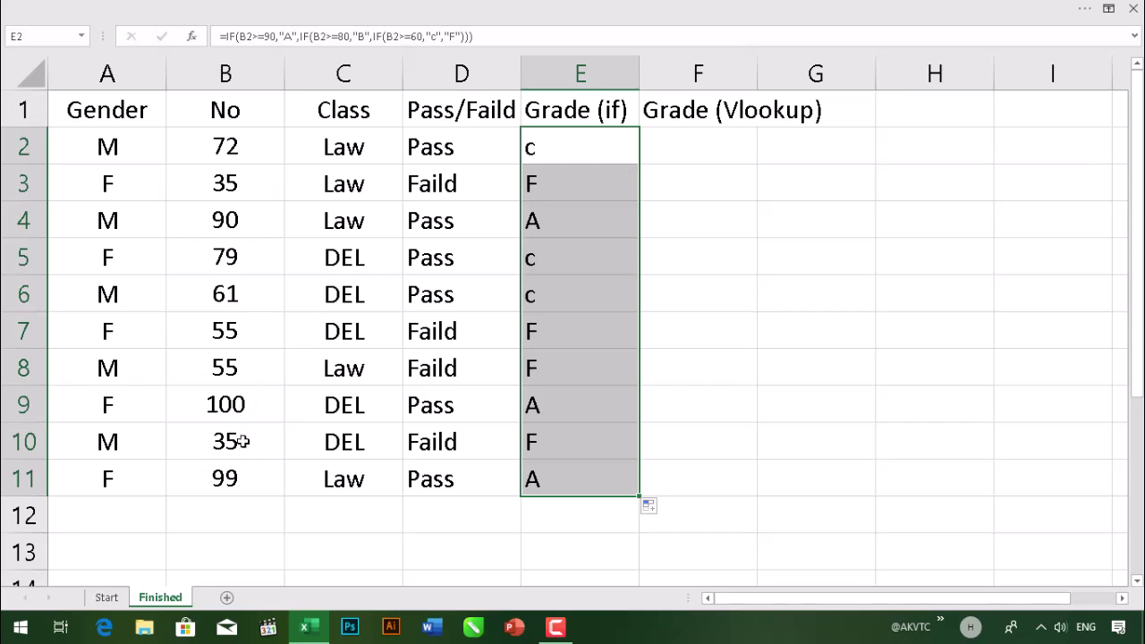
{"action": "left_click", "coordinate": [238, 479]}
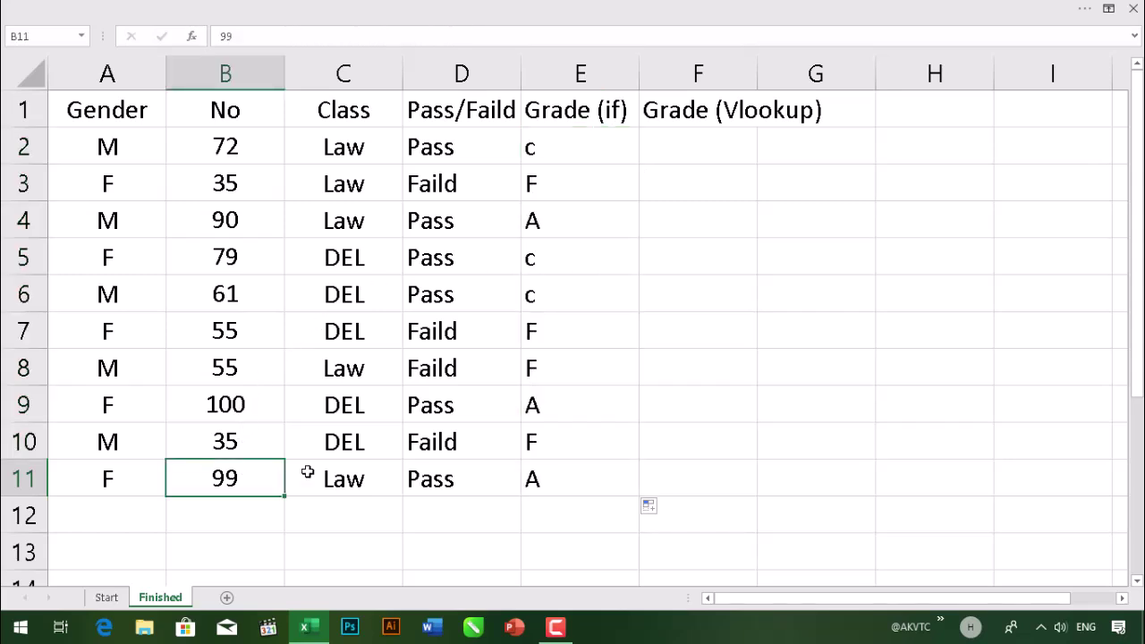
{"action": "type", "text": "82"}
{"action": "key", "text": "Return"}
{"action": "key", "text": "Up"}
{"action": "key", "text": "Up"}
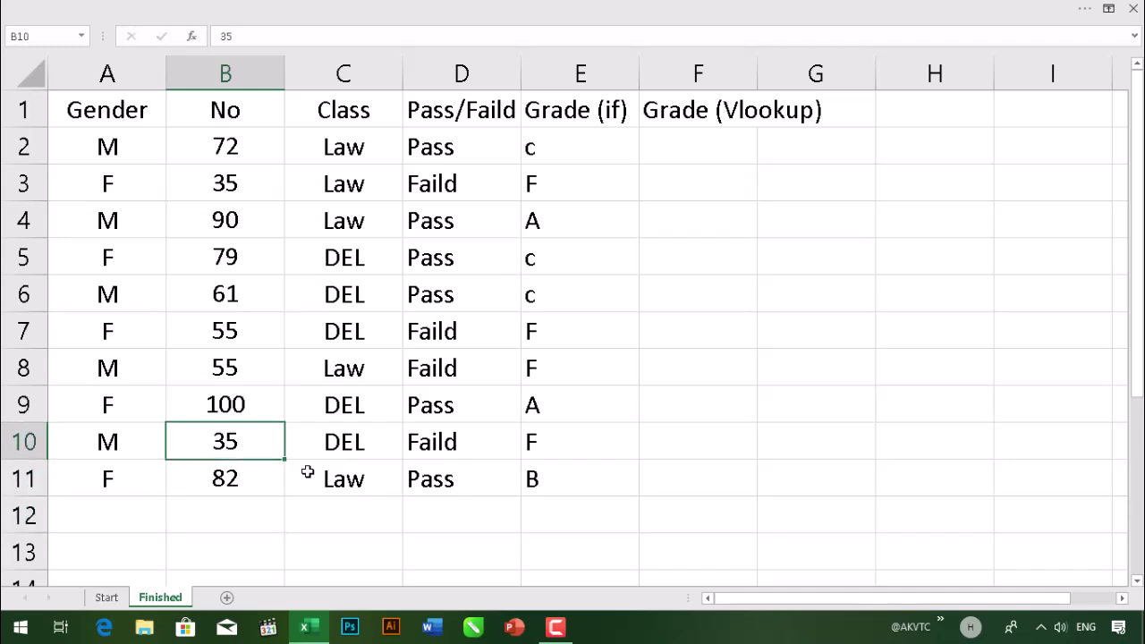
{"action": "key", "text": "Up"}
{"action": "key", "text": "Up"}
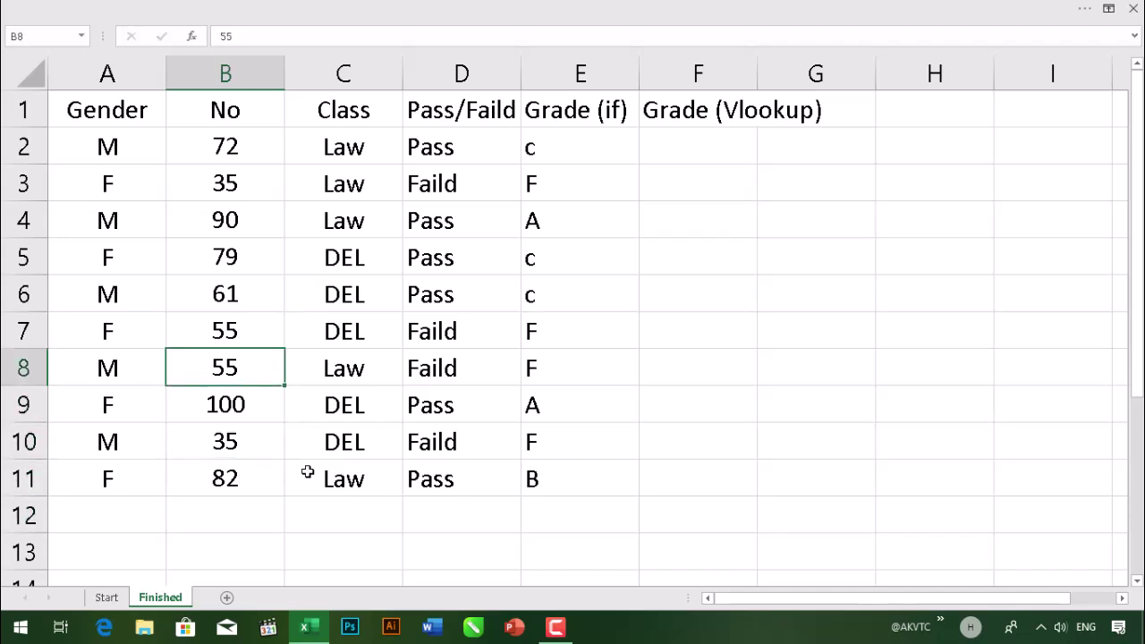
{"action": "type", "text": "83"}
{"action": "key", "text": "Return"}
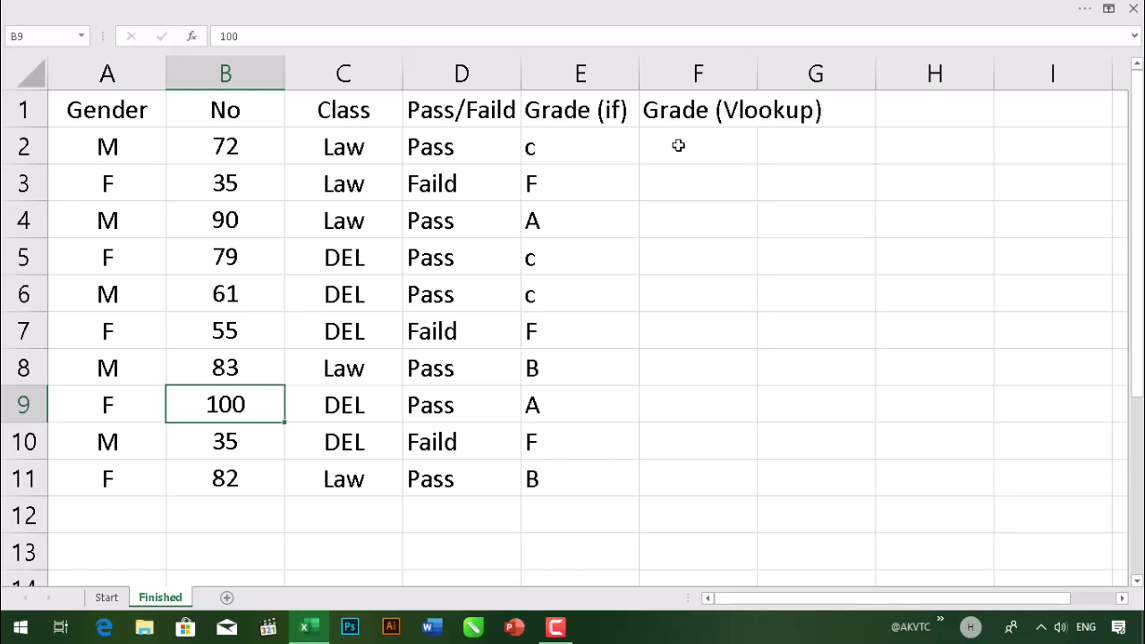
Review E2's nested IF formula without changing it
{"action": "left_click", "coordinate": [600, 143]}
{"action": "key", "text": "F2"}
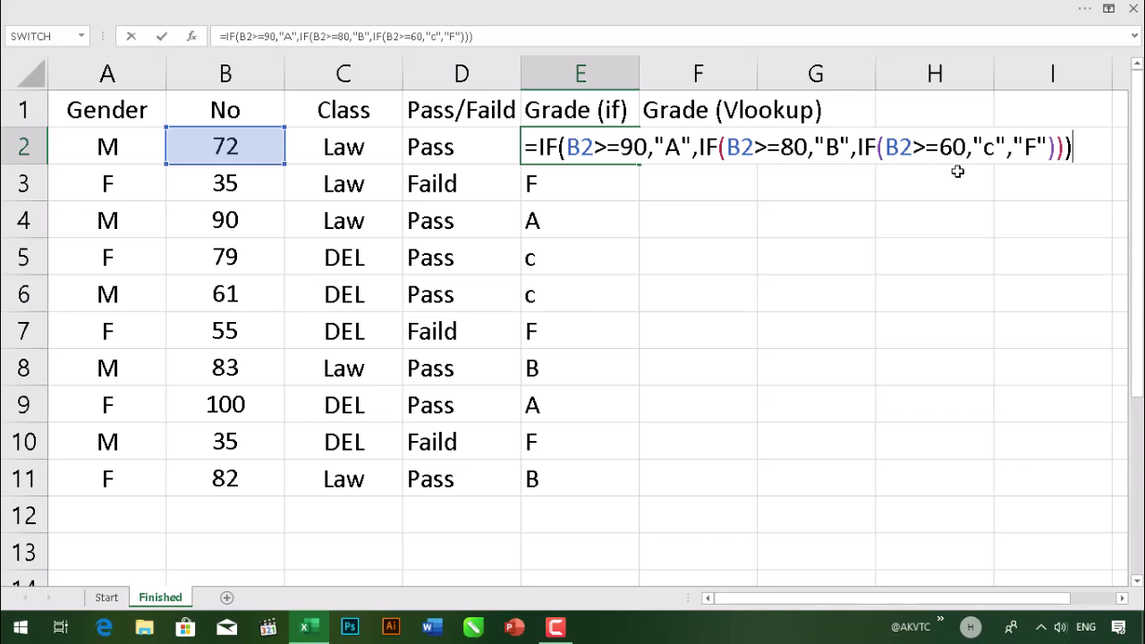
{"action": "key", "text": "ctrl+Return"}
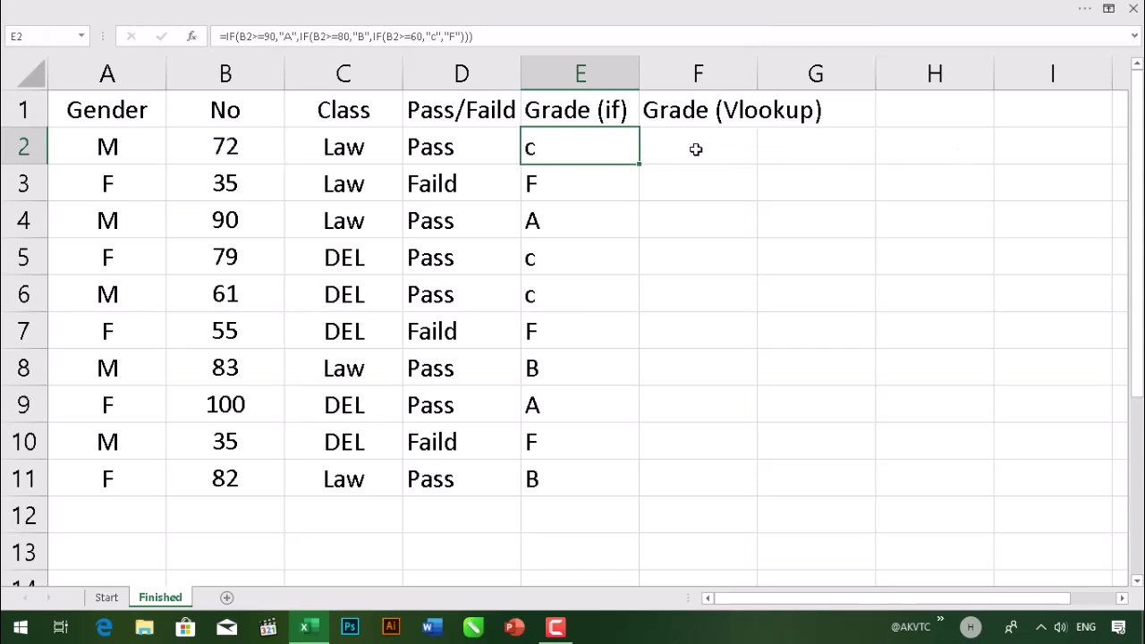
{"action": "left_click", "coordinate": [911, 190]}
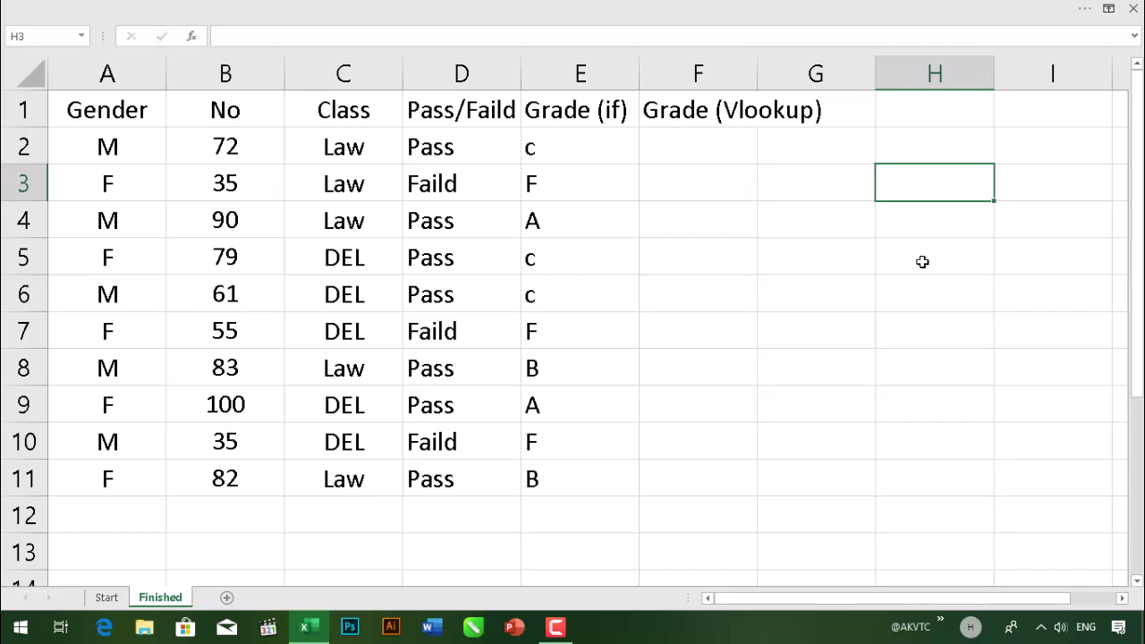
Enter the score thresholds 0, 60, 70, 80, 90 in H3:H7
{"action": "type", "text": "0"}
{"action": "key", "text": "Return"}
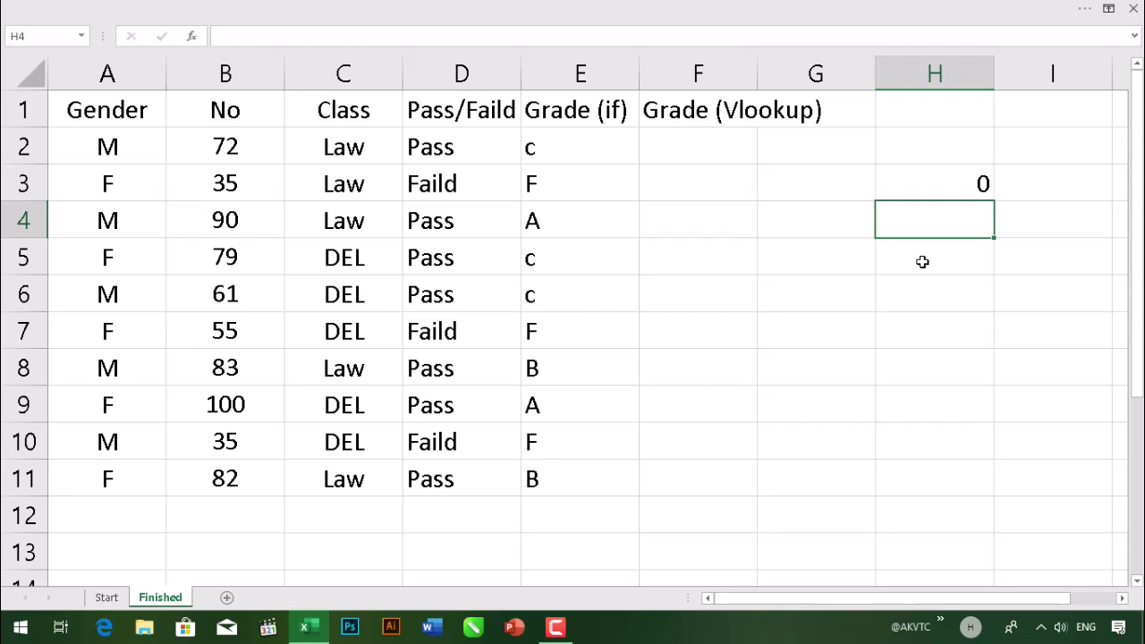
{"action": "type", "text": "60"}
{"action": "key", "text": "Return"}
{"action": "type", "text": "70"}
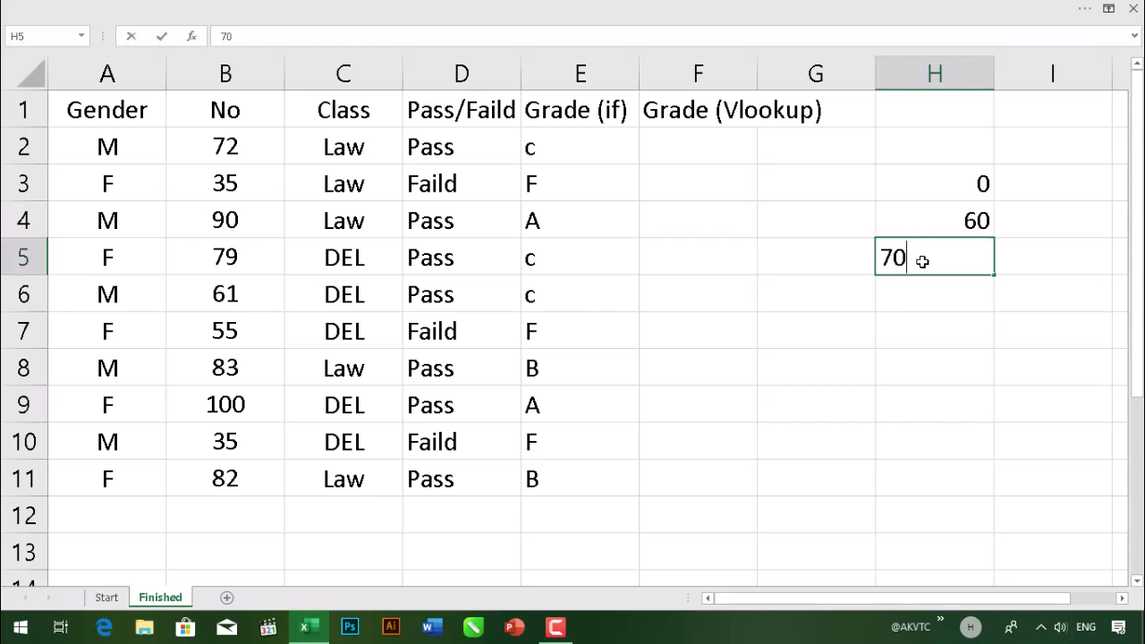
{"action": "key", "text": "Return"}
{"action": "type", "text": "80"}
{"action": "key", "text": "Return"}
{"action": "type", "text": "9"}
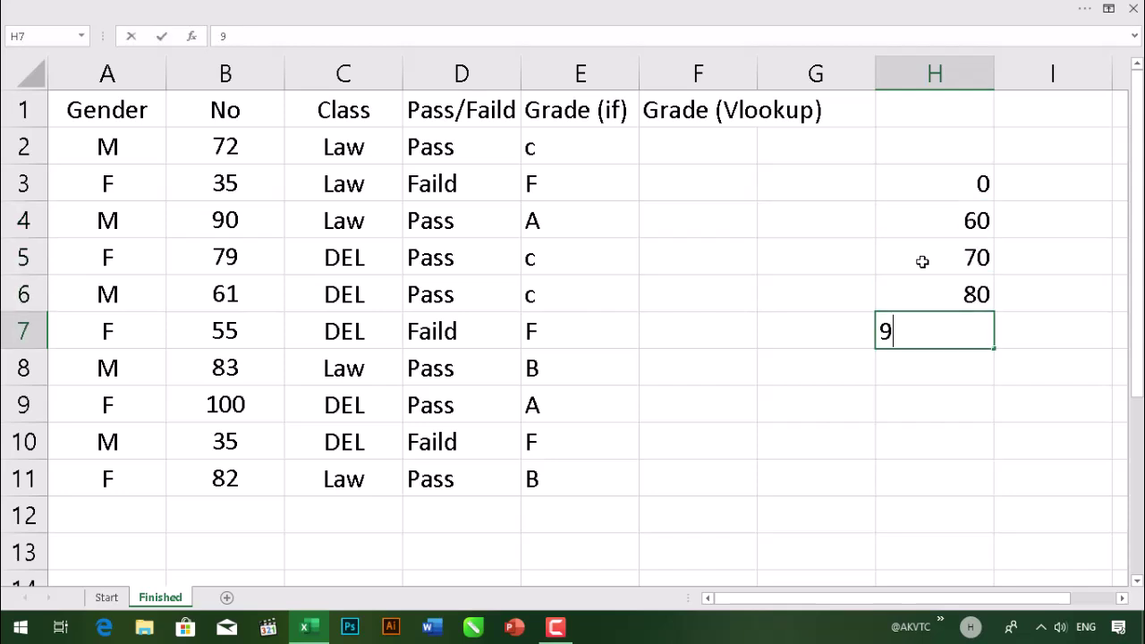
{"action": "type", "text": "0"}
{"action": "key", "text": "Return"}
{"action": "key", "text": "Right"}
{"action": "key", "text": "Up"}
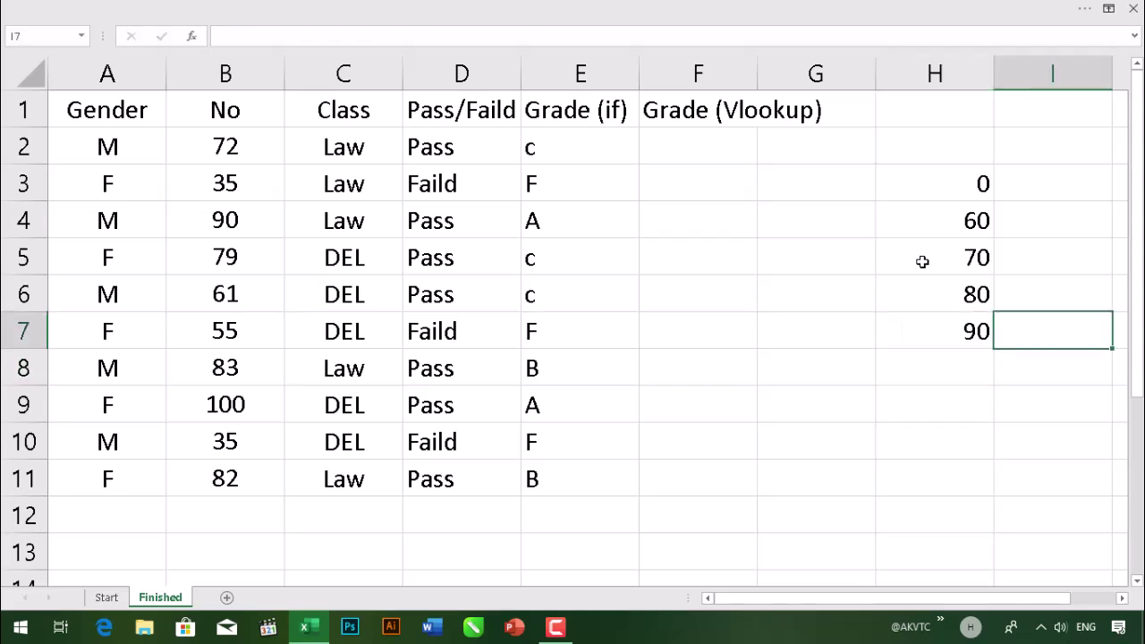
{"action": "key", "text": "Up"}
{"action": "key", "text": "Up"}
{"action": "key", "text": "Up"}
{"action": "key", "text": "Up"}
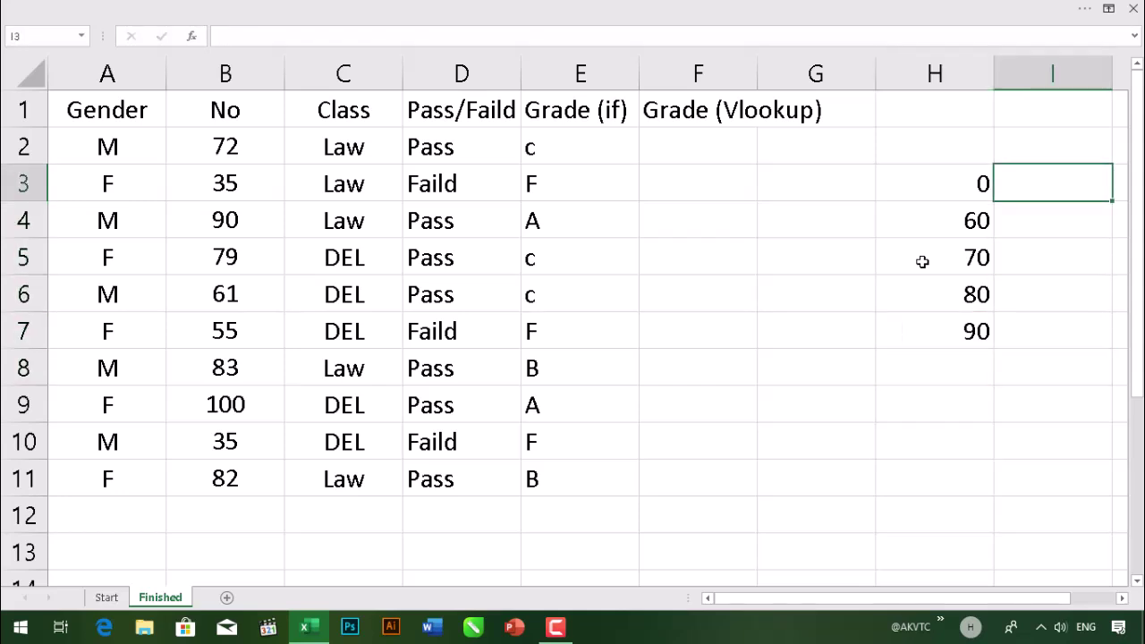
Enter the matching grades F, D, C, B, A in I3:I7
{"action": "type", "text": "F"}
{"action": "key", "text": "Return"}
{"action": "type", "text": "D"}
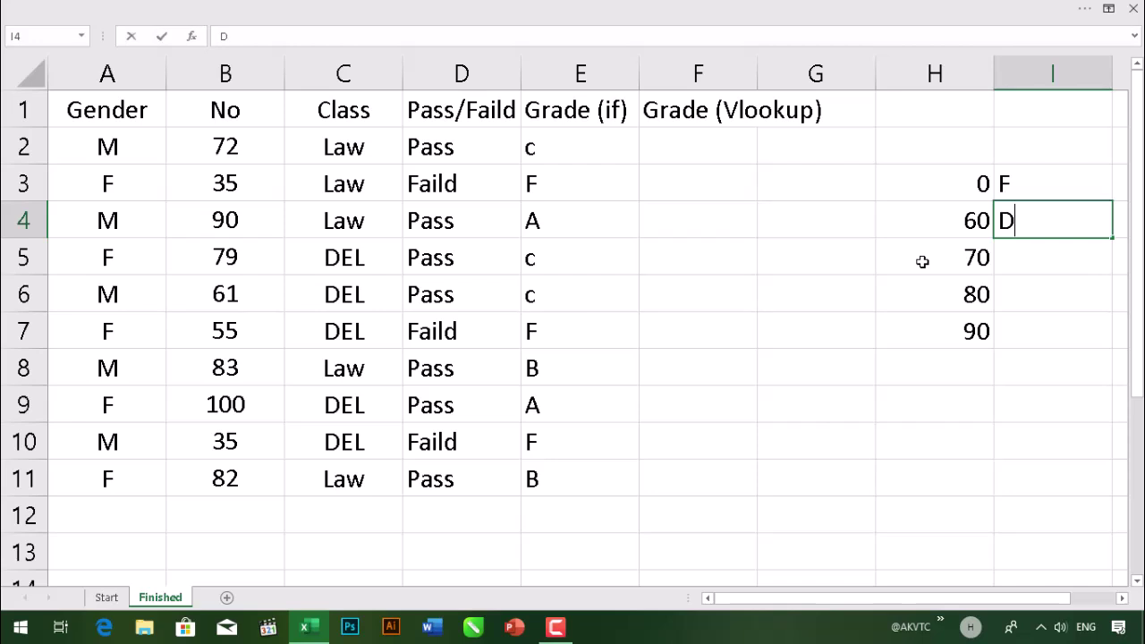
{"action": "key", "text": "Return"}
{"action": "type", "text": "C"}
{"action": "key", "text": "Return"}
{"action": "type", "text": "V"}
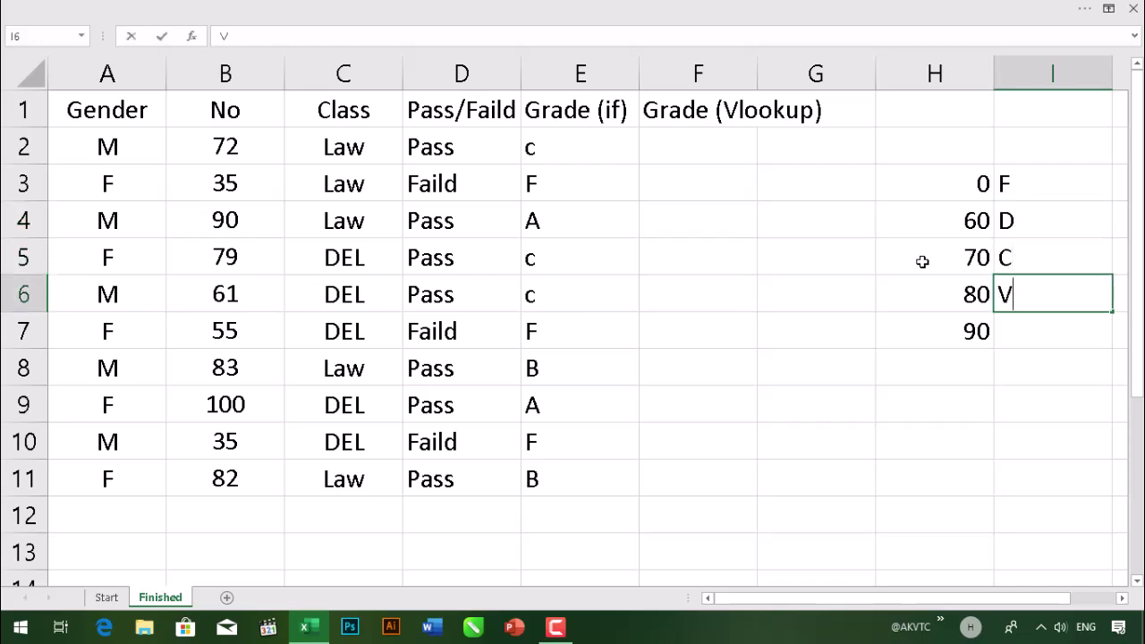
{"action": "key", "text": "BackSpace"}
{"action": "type", "text": "B"}
{"action": "key", "text": "Return"}
{"action": "type", "text": "A"}
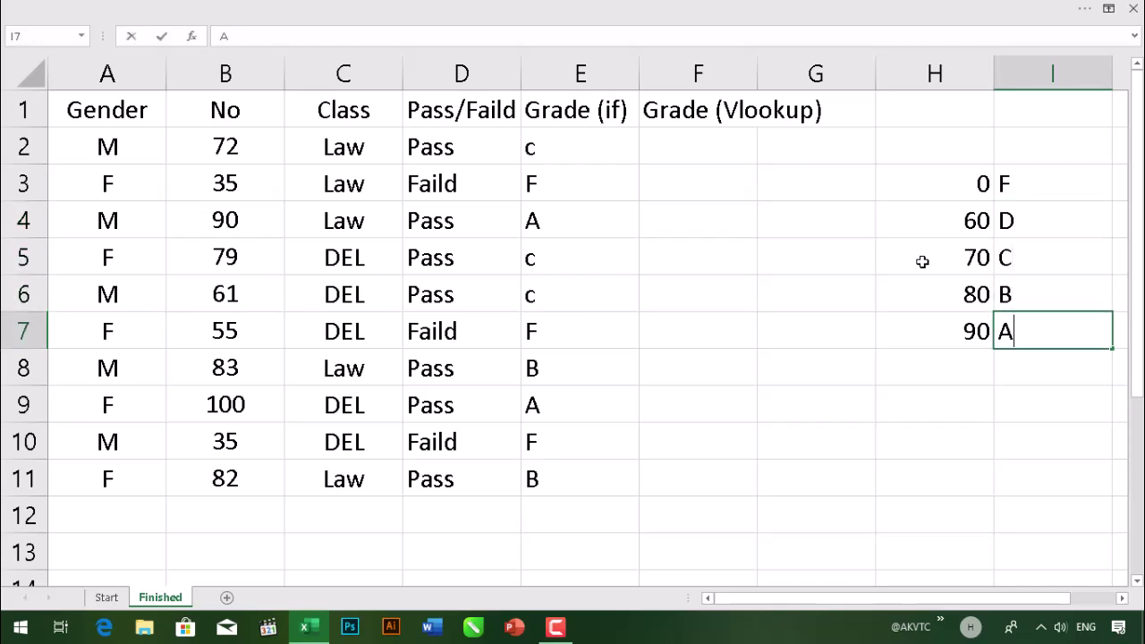
{"action": "key", "text": "Left"}
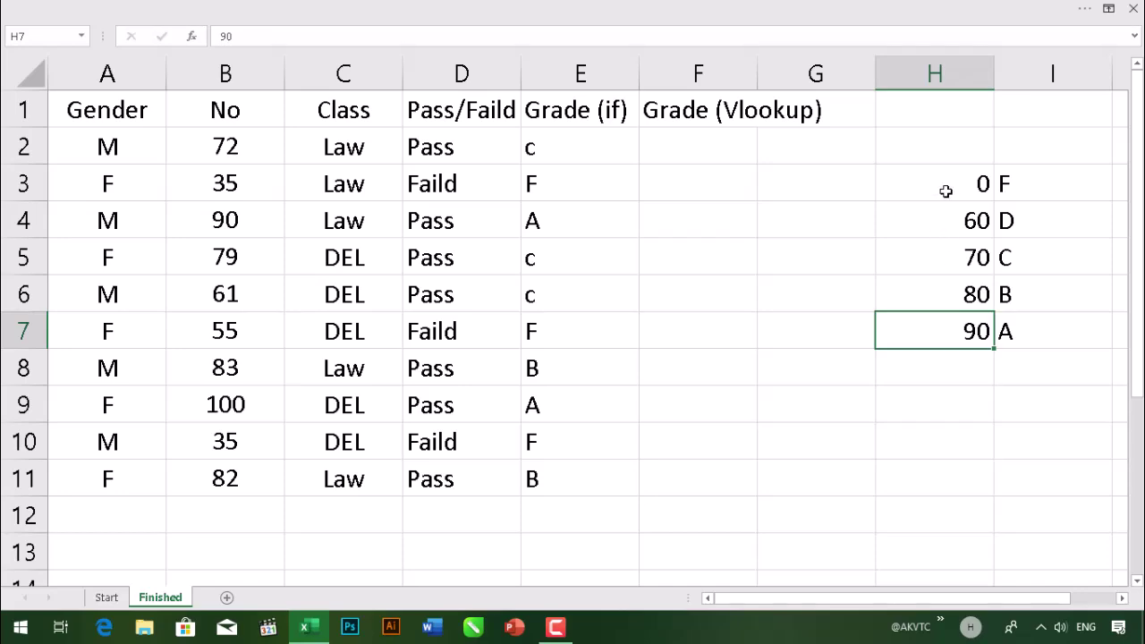
Name the range H3:I7 grd using the Name Box
{"action": "left_click_drag", "start_coordinate": [946, 187], "coordinate": [1027, 325]}
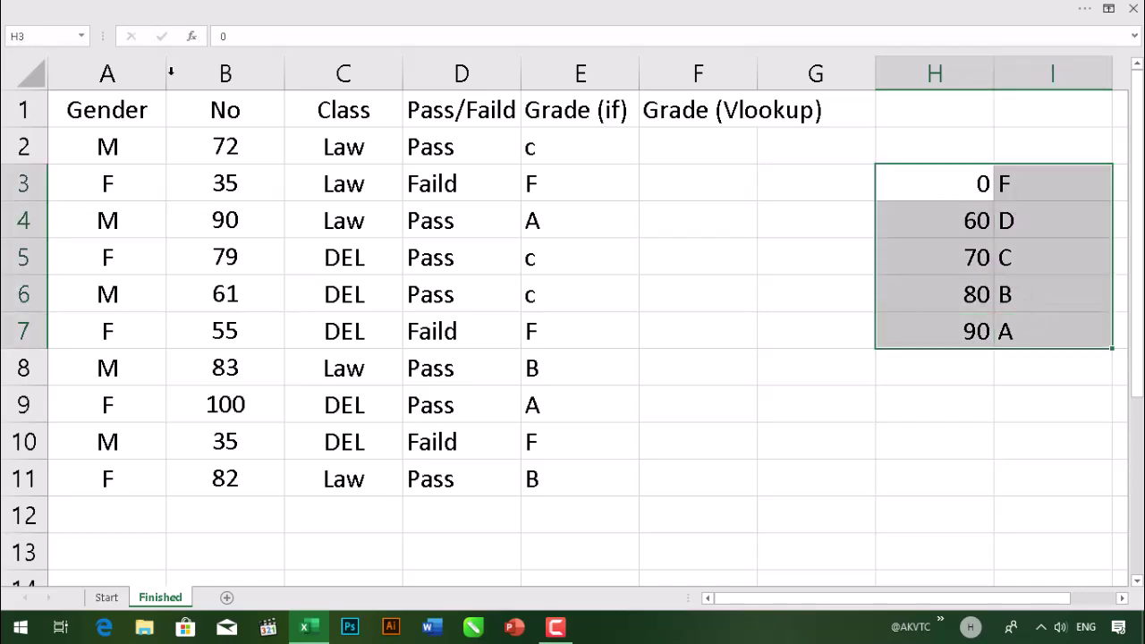
{"action": "left_click", "coordinate": [47, 36]}
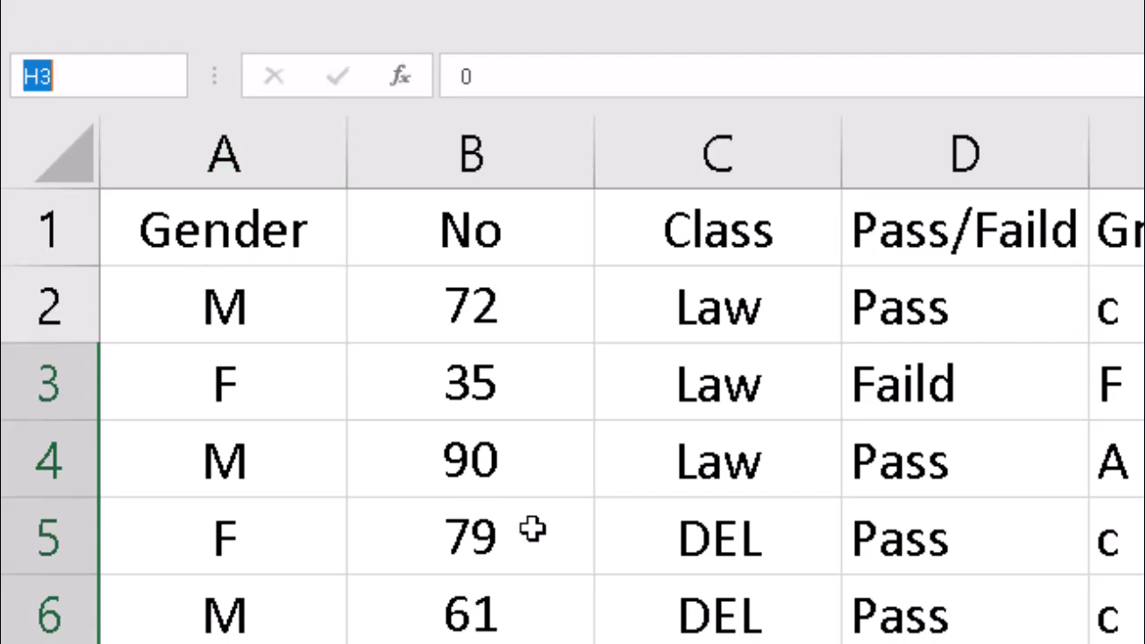
{"action": "type", "text": "grd"}
{"action": "key", "text": "Return"}
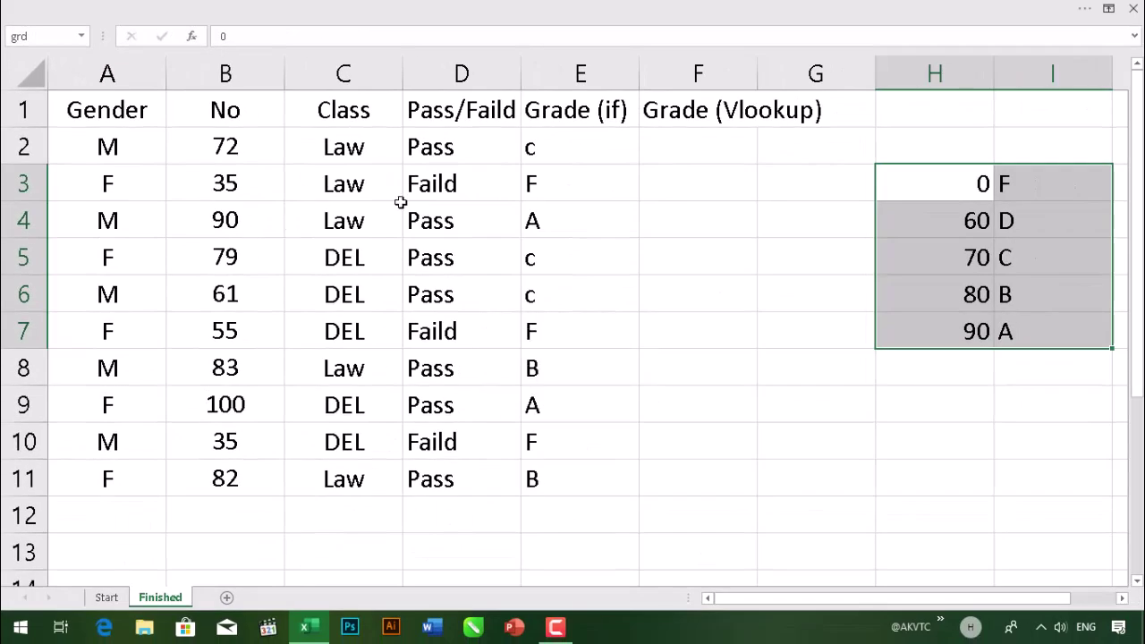
{"action": "left_click", "coordinate": [706, 152]}
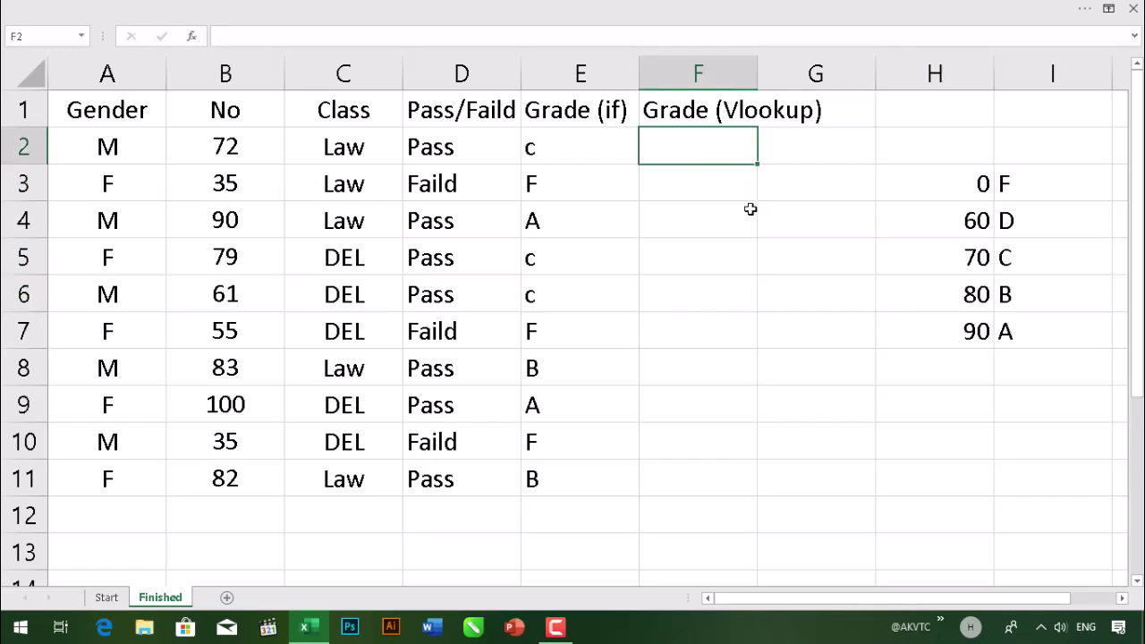
Enter =VLOOKUP(B2,grd,2) in F2
{"action": "type", "text": "=vl"}
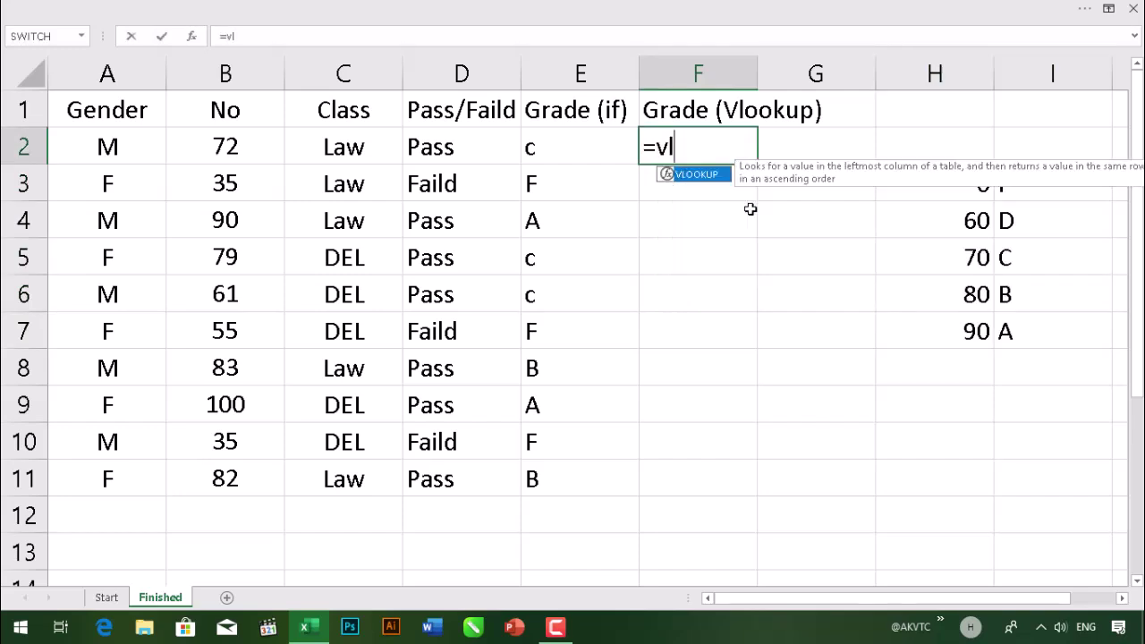
{"action": "type", "text": "o"}
{"action": "key", "text": "Tab"}
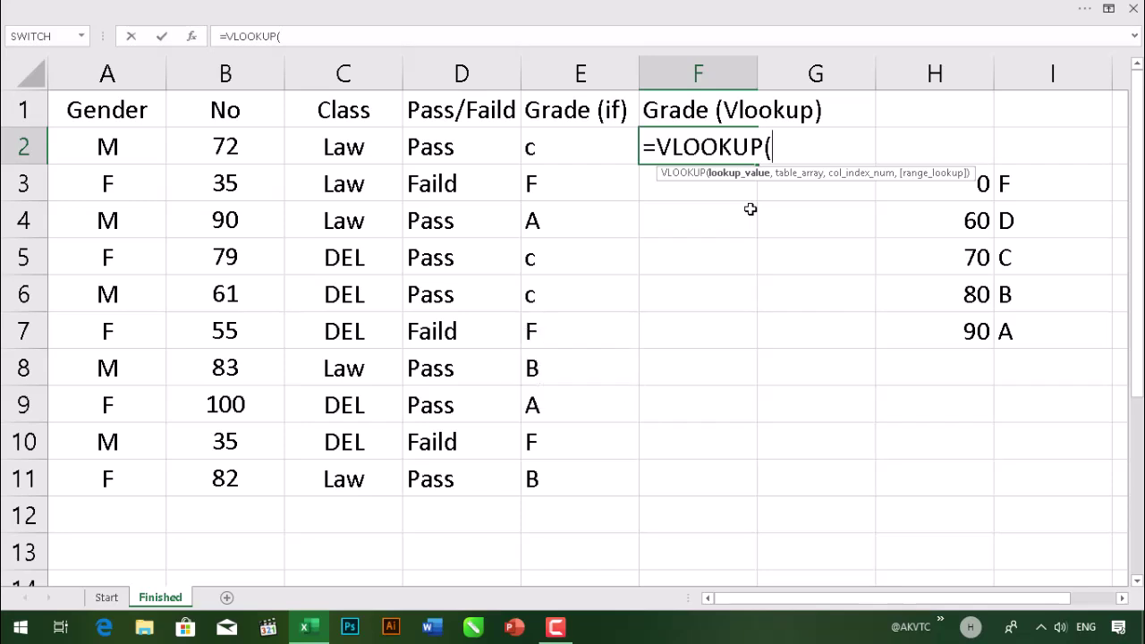
{"action": "left_click", "coordinate": [257, 146]}
{"action": "type", "text": ","}
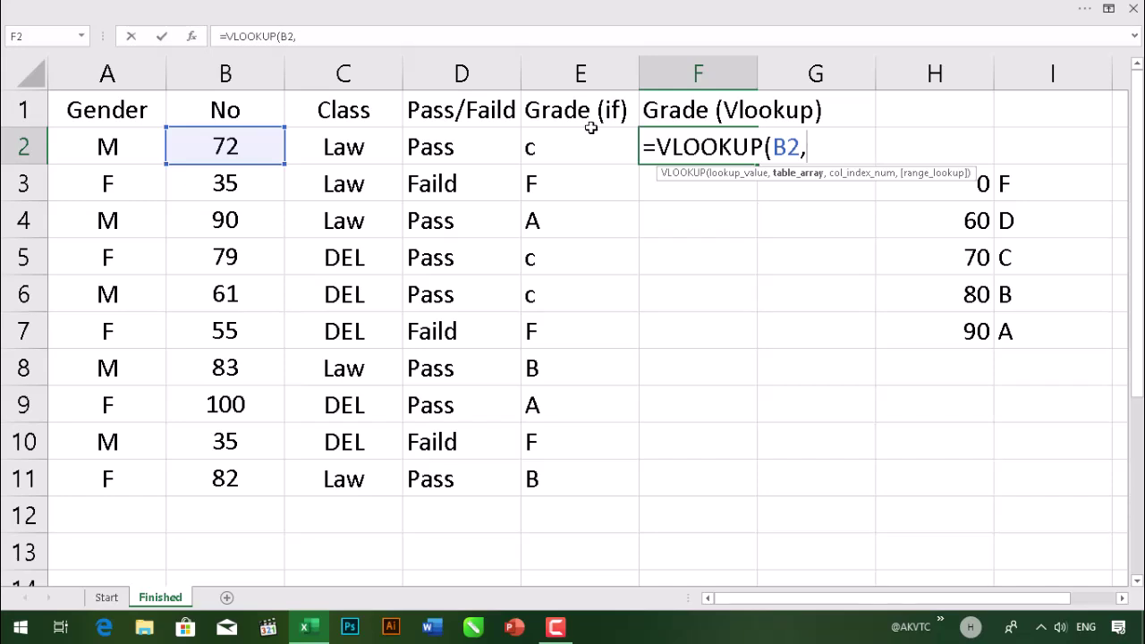
{"action": "type", "text": "gr"}
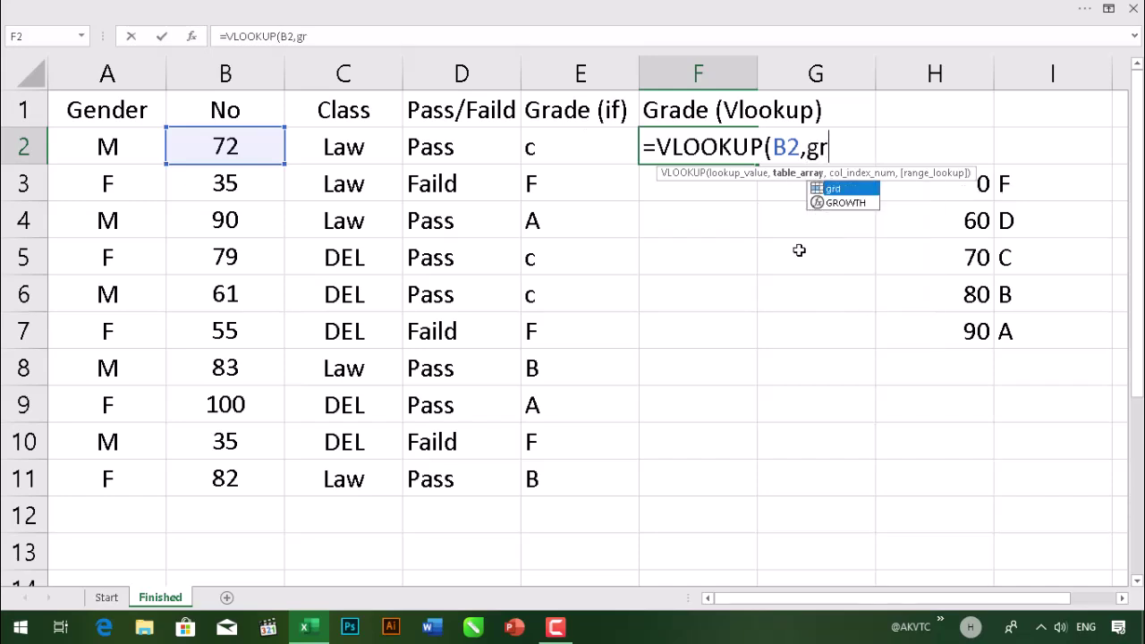
{"action": "type", "text": "d"}
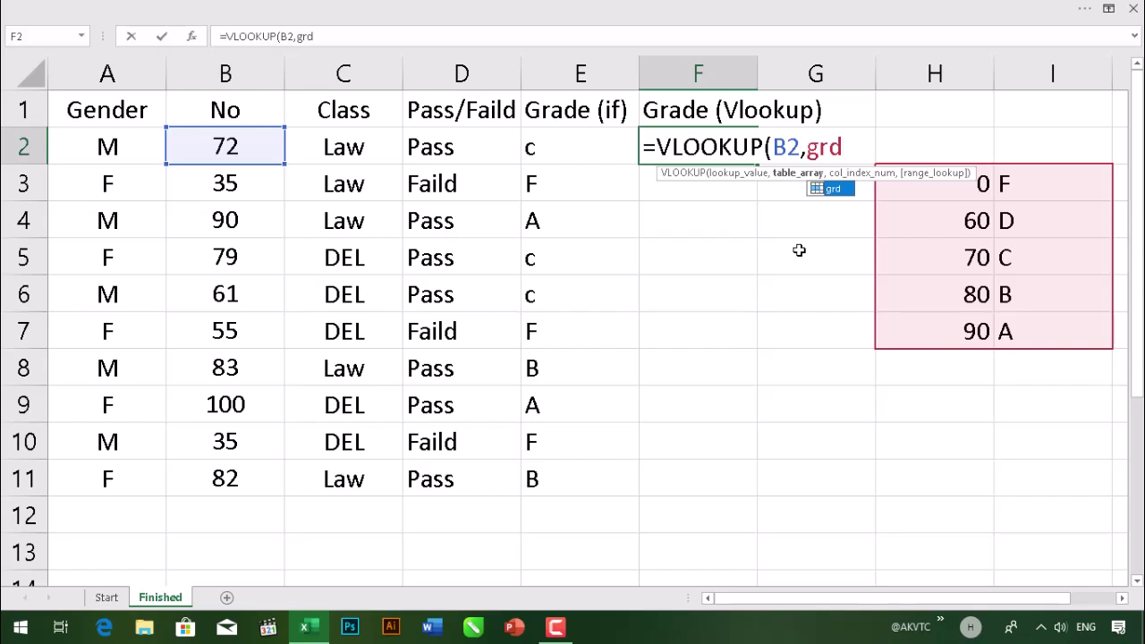
{"action": "type", "text": ","}
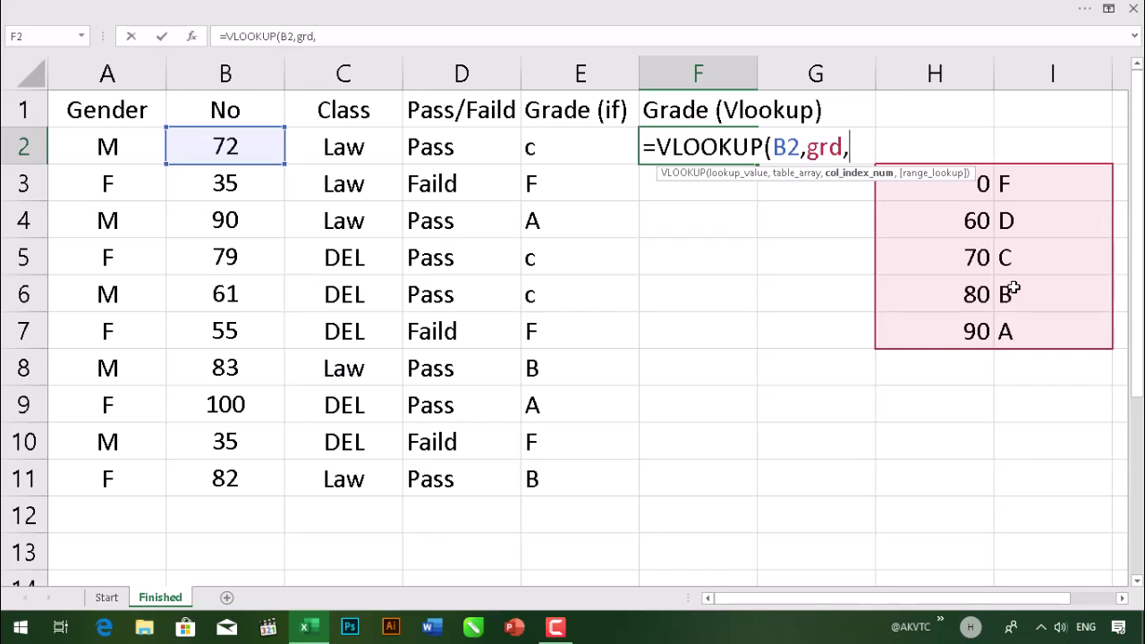
{"action": "type", "text": "2"}
{"action": "key", "text": "Return"}
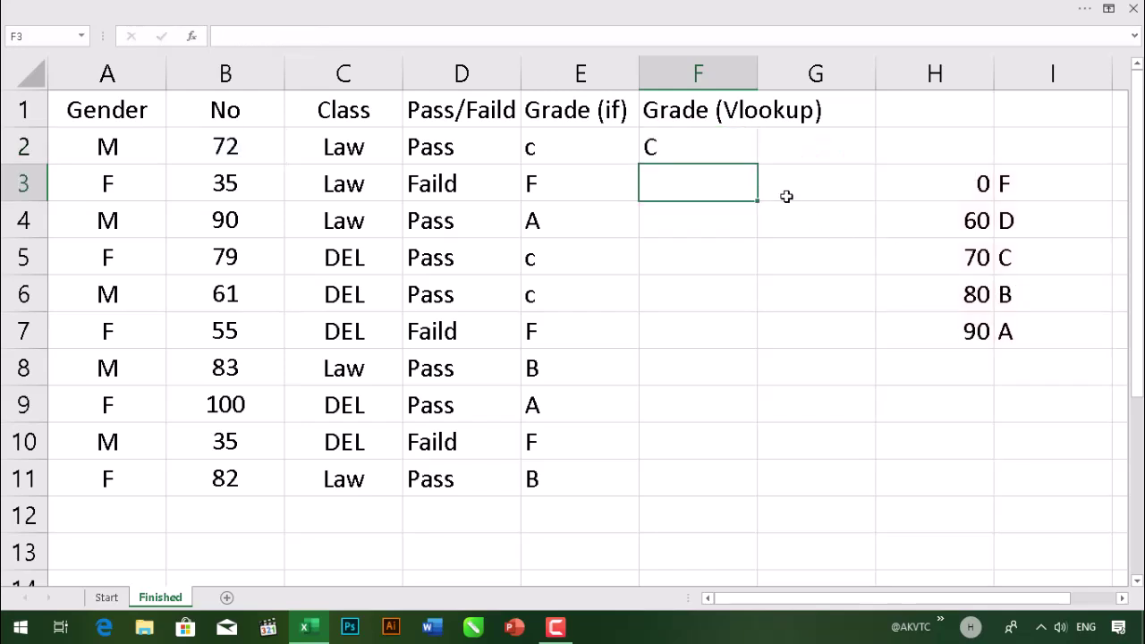
Copy F2's VLOOKUP down to F11 and compare it with E2's IF formula
{"action": "left_click", "coordinate": [746, 157]}
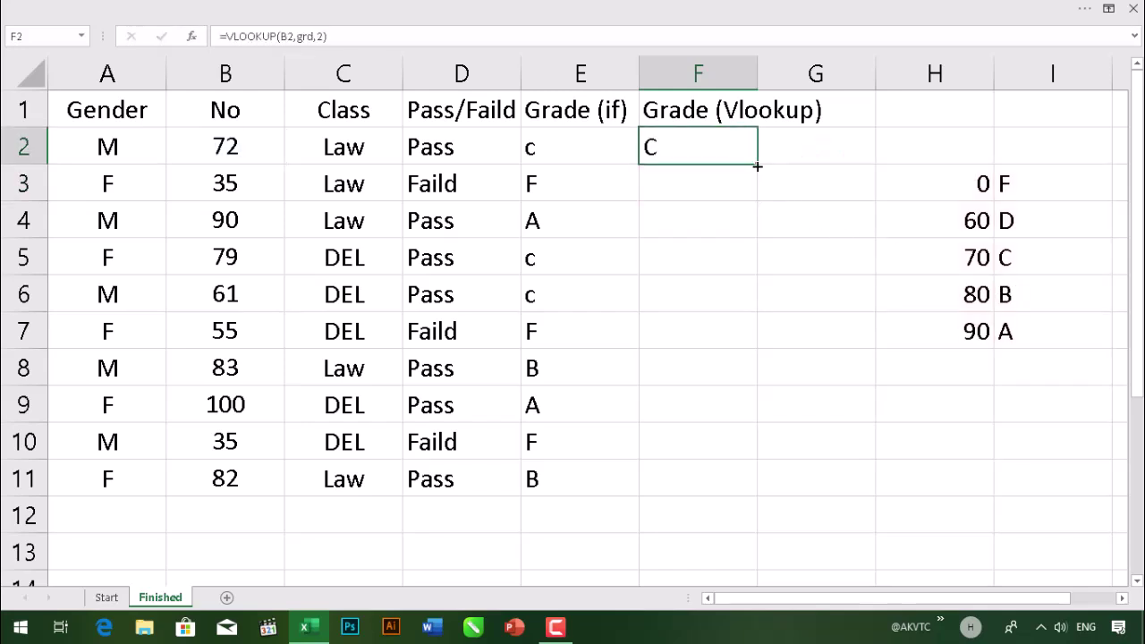
{"action": "double_click", "coordinate": [757, 167]}
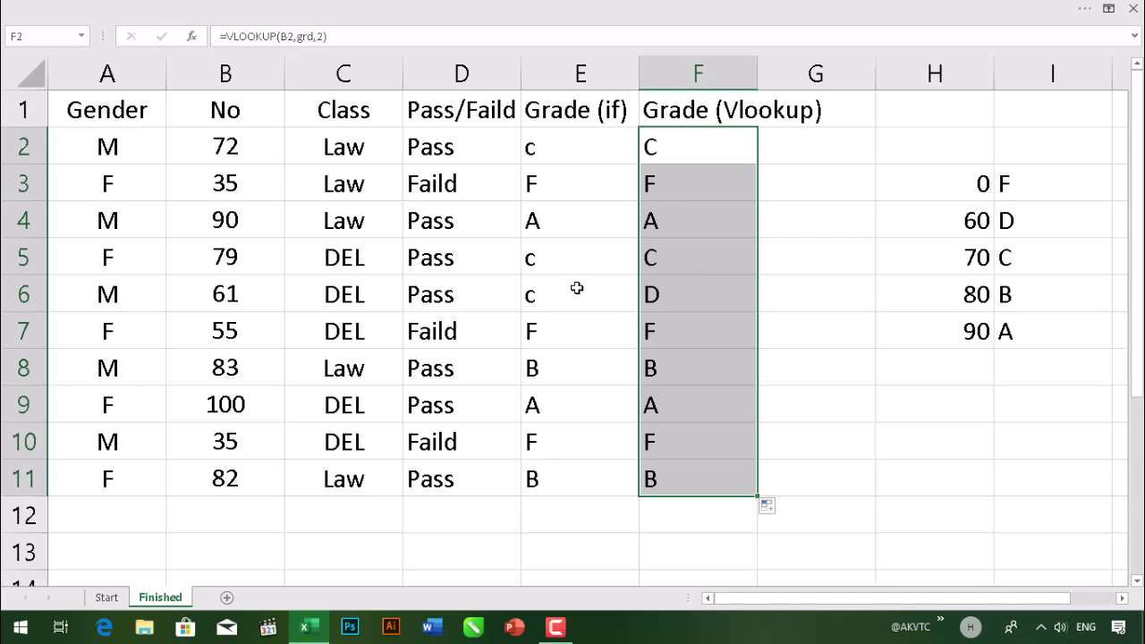
{"action": "left_click", "coordinate": [554, 155]}
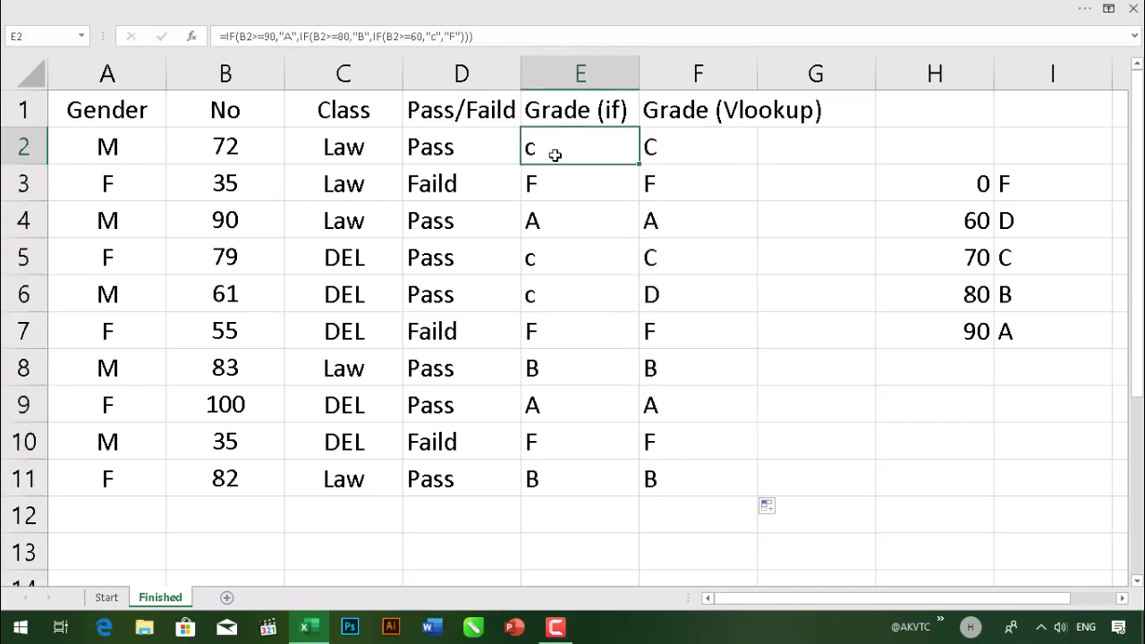
{"action": "double_click", "coordinate": [555, 155]}
{"action": "key", "text": "Escape"}
{"action": "double_click", "coordinate": [649, 150]}
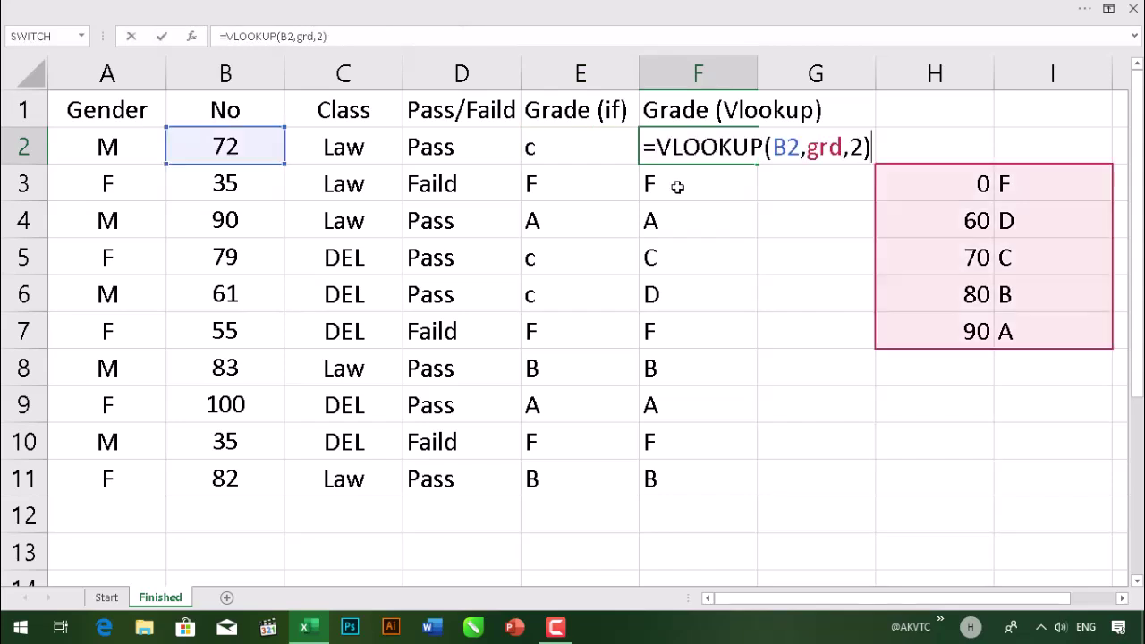
{"action": "key", "text": "Escape"}
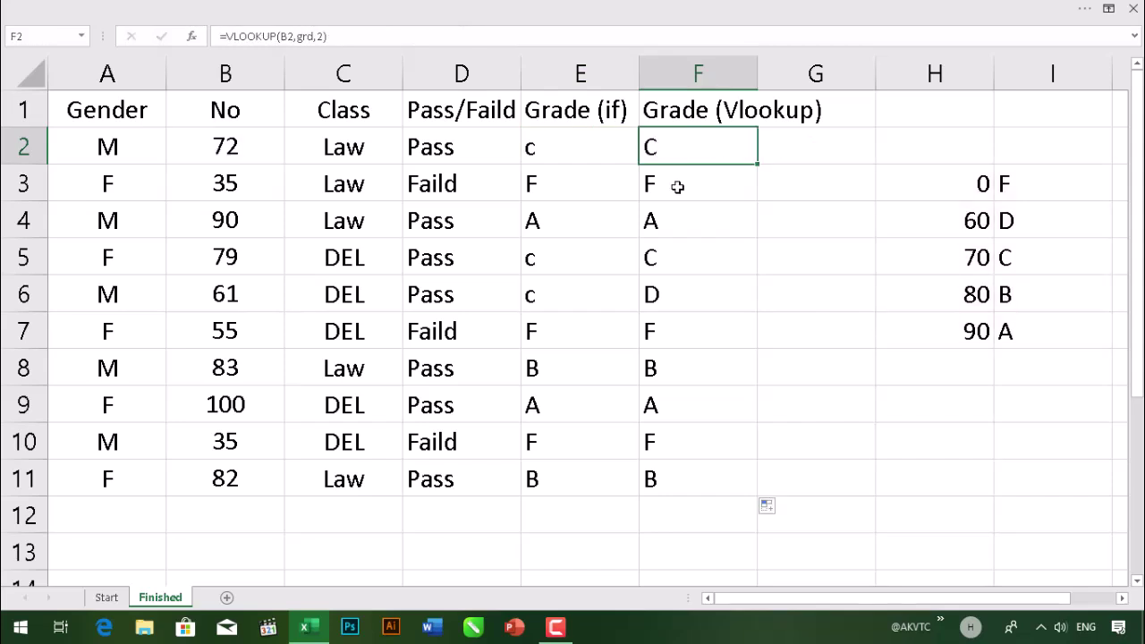
Replace grades F, D, C, B, A in I3:I7 with Faild, Pass, Good, V.Good, Excellent
{"action": "left_click", "coordinate": [1026, 193]}
{"action": "type", "text": "Faild"}
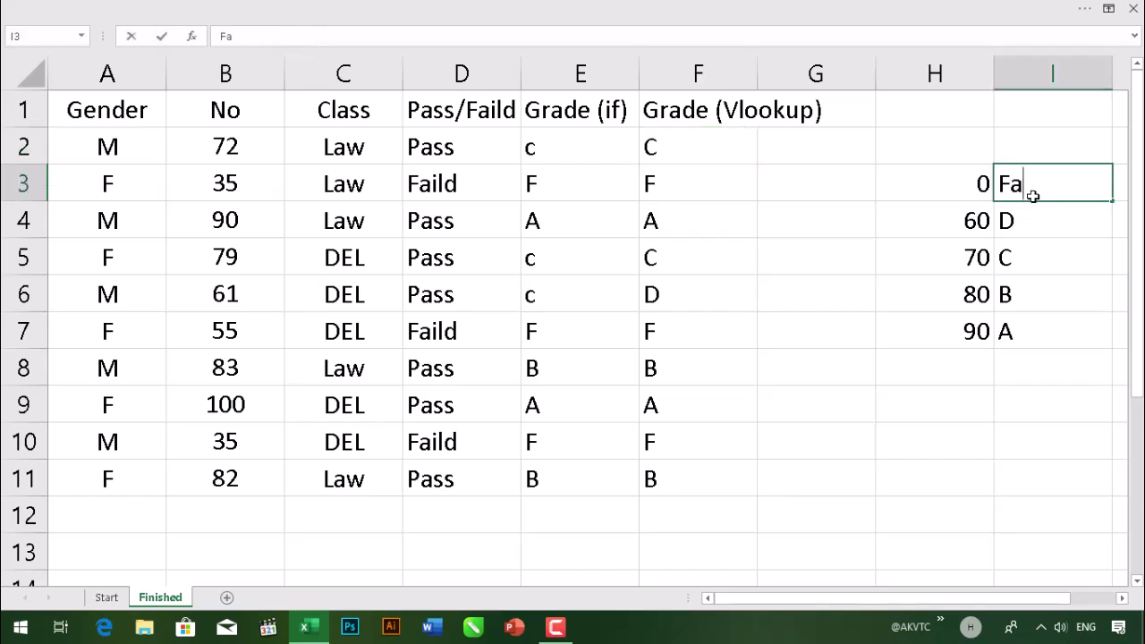
{"action": "key", "text": "Return"}
{"action": "type", "text": "Pa"}
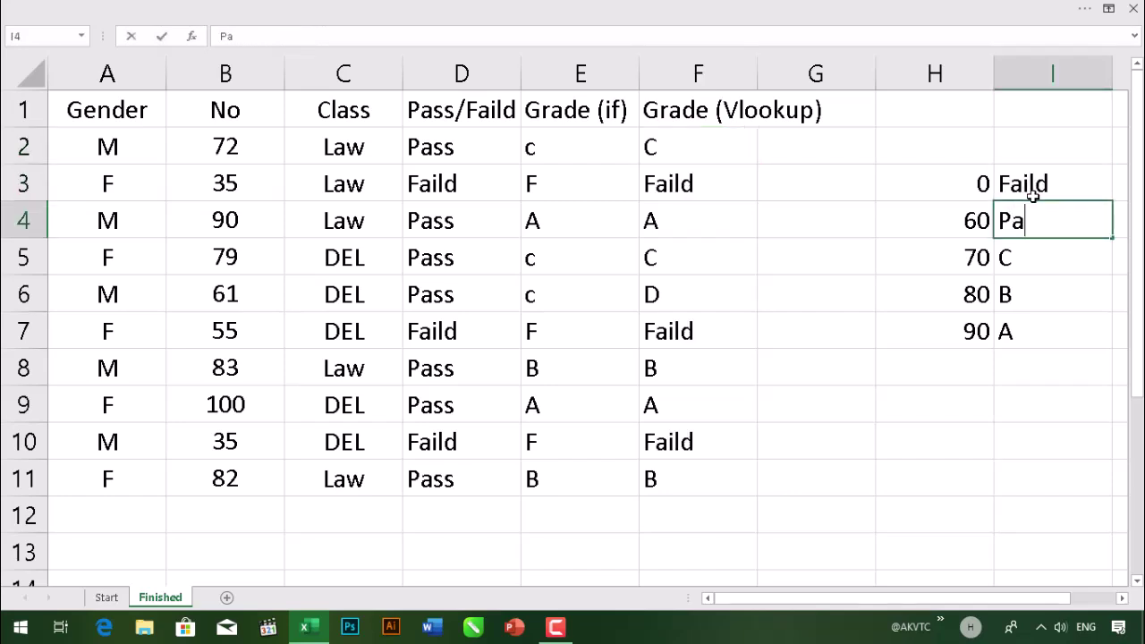
{"action": "type", "text": "ss"}
{"action": "key", "text": "Return"}
{"action": "type", "text": "Good"}
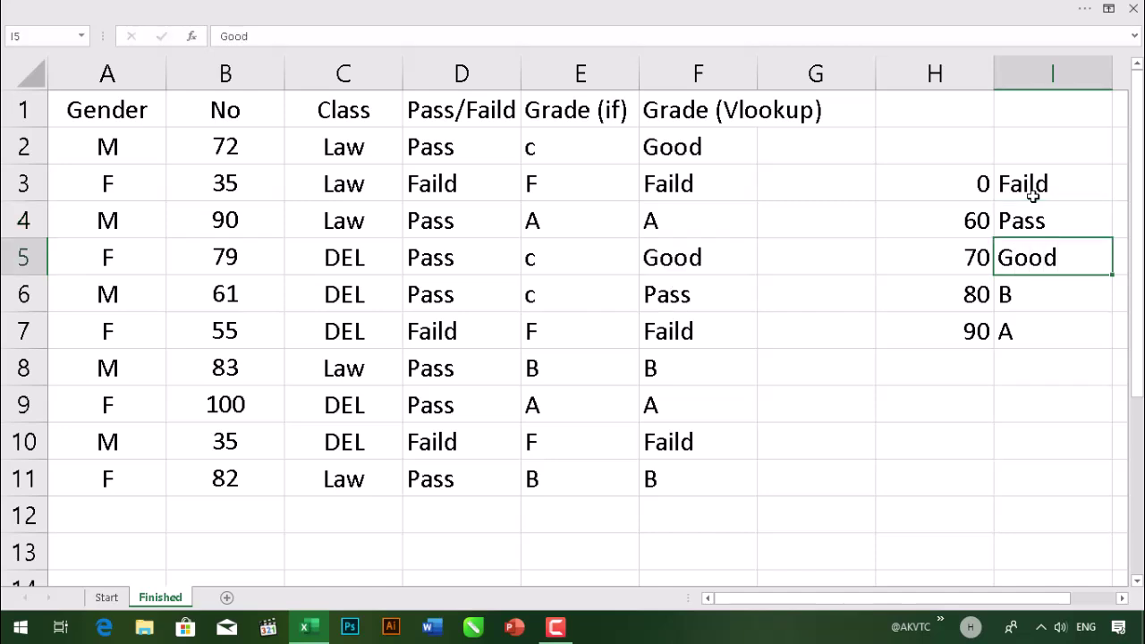
{"action": "key", "text": "Return"}
{"action": "type", "text": "V.Good"}
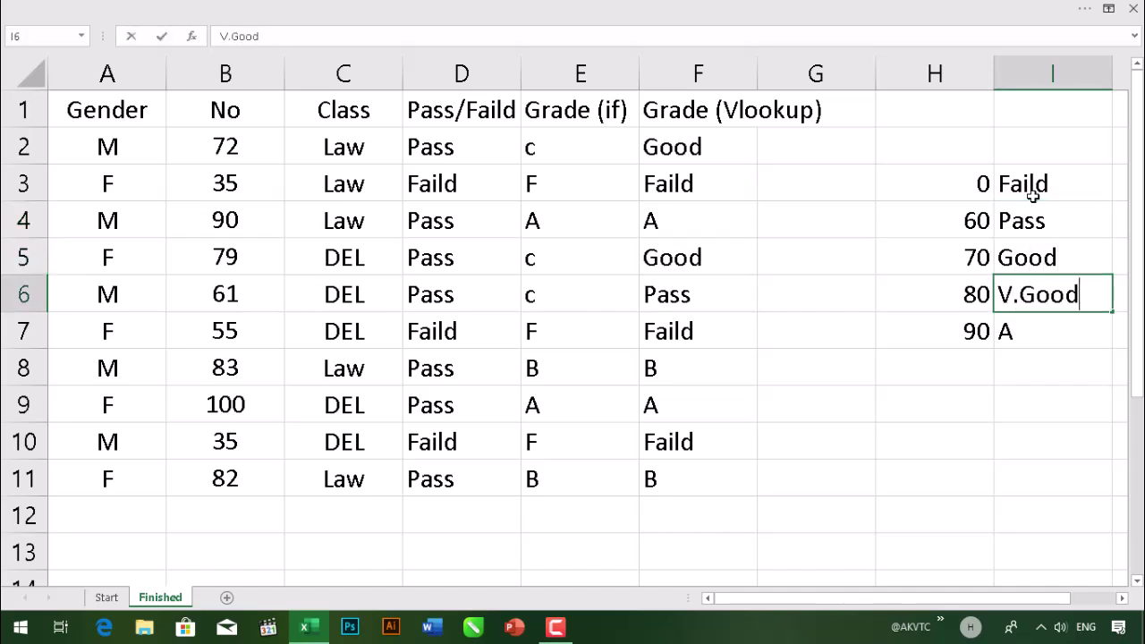
{"action": "key", "text": "Return"}
{"action": "type", "text": "Excelle"}
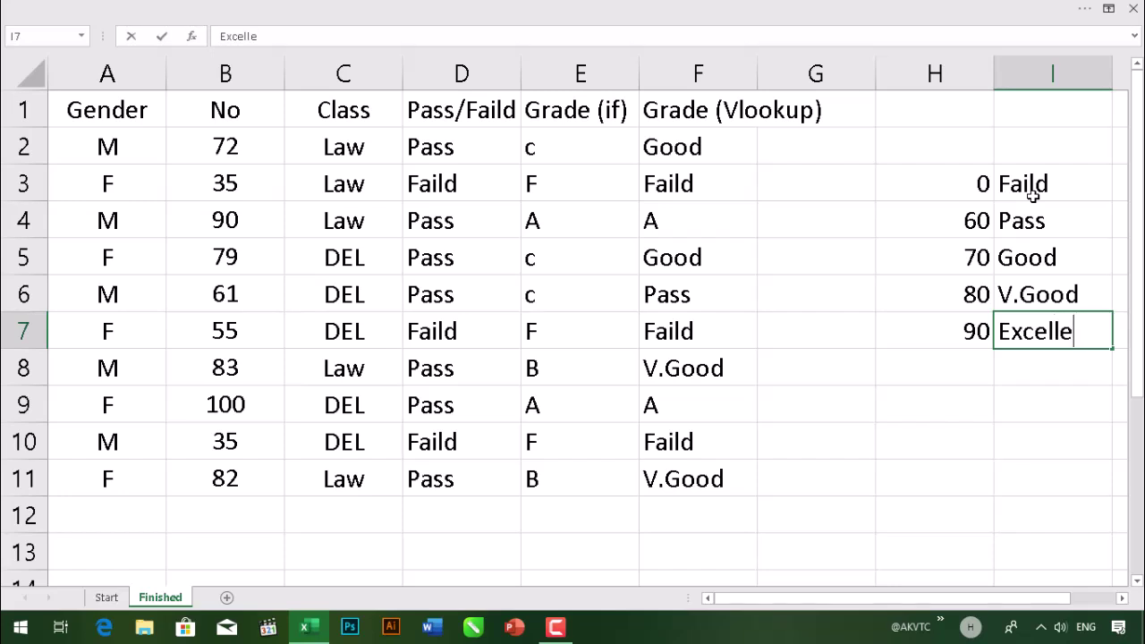
{"action": "type", "text": "nt"}
{"action": "key", "text": "Return"}
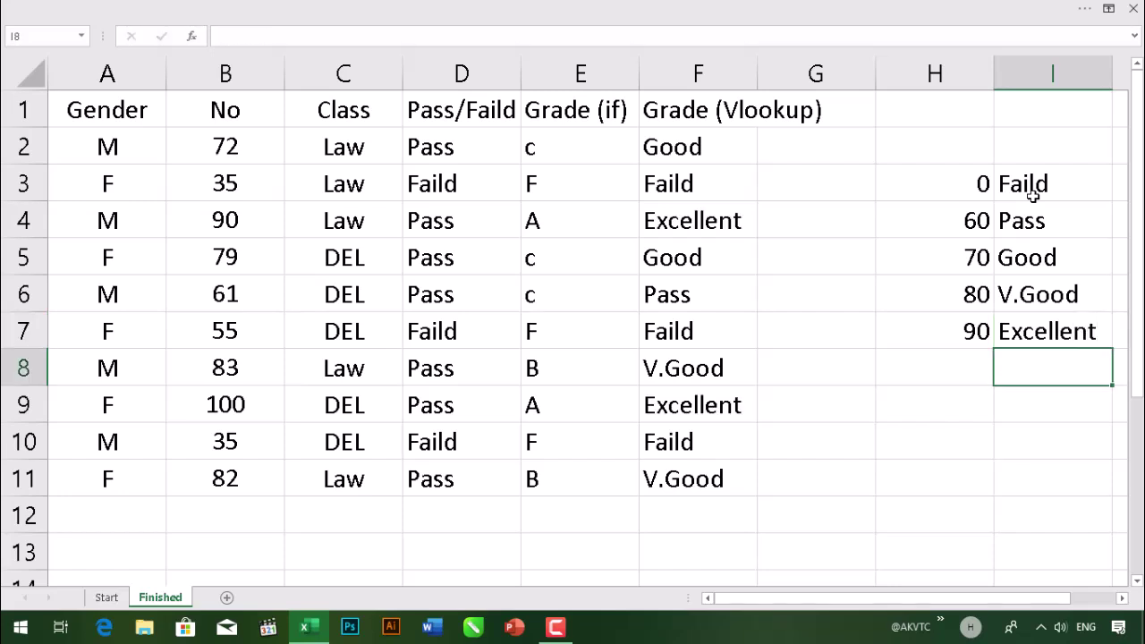